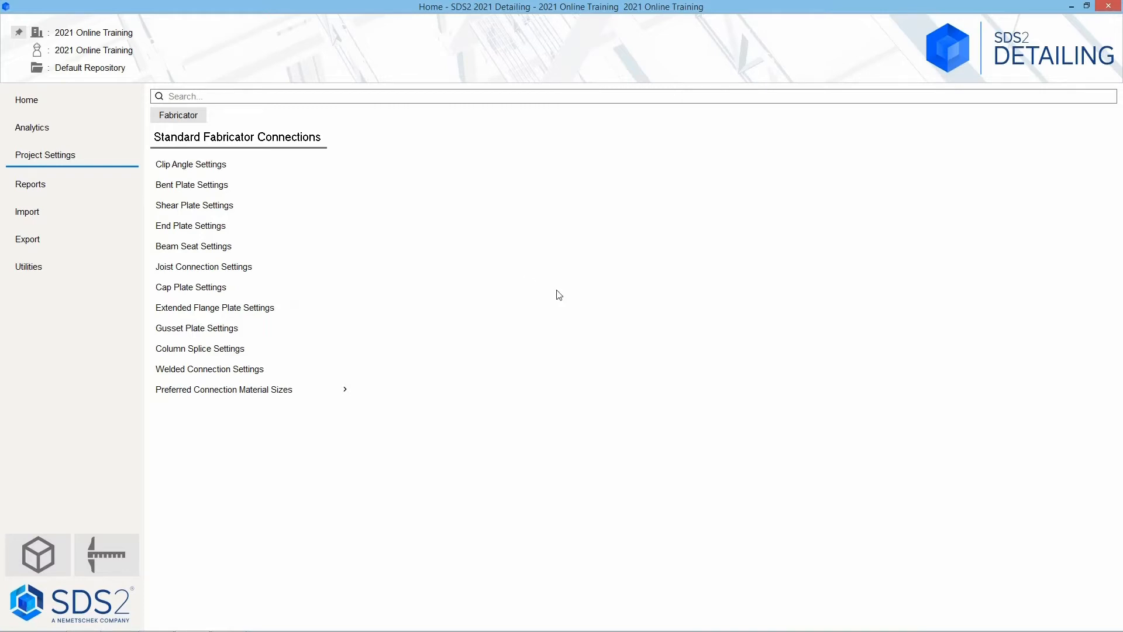
- Review the fabricator's Standard Shear Plates piecemarking table and close it without changes
left_click(158, 116)
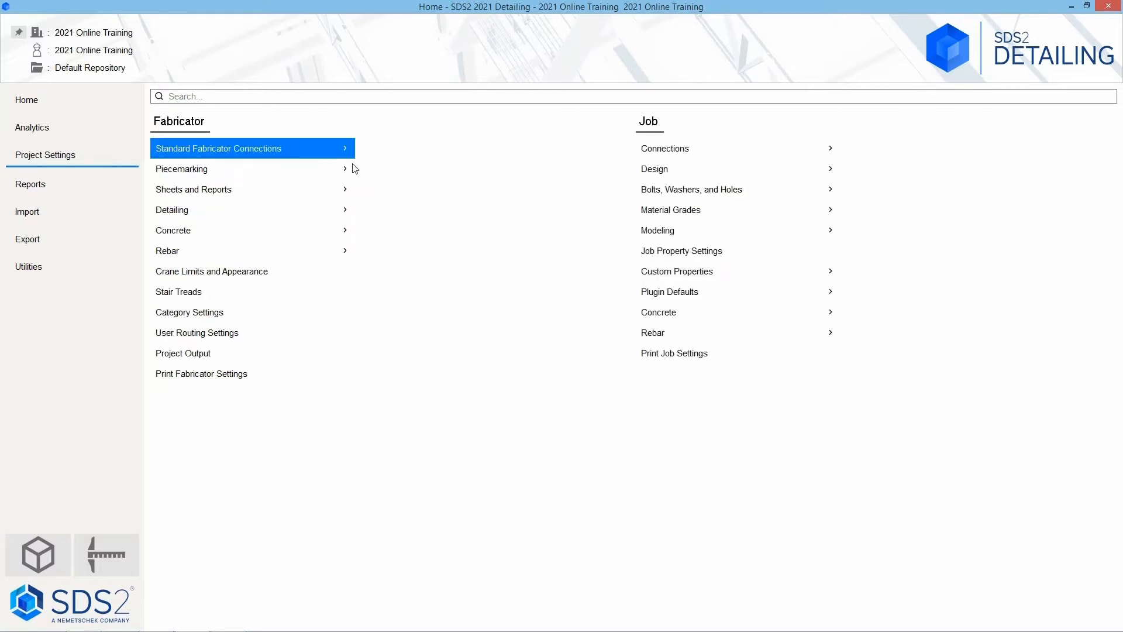
left_click(254, 168)
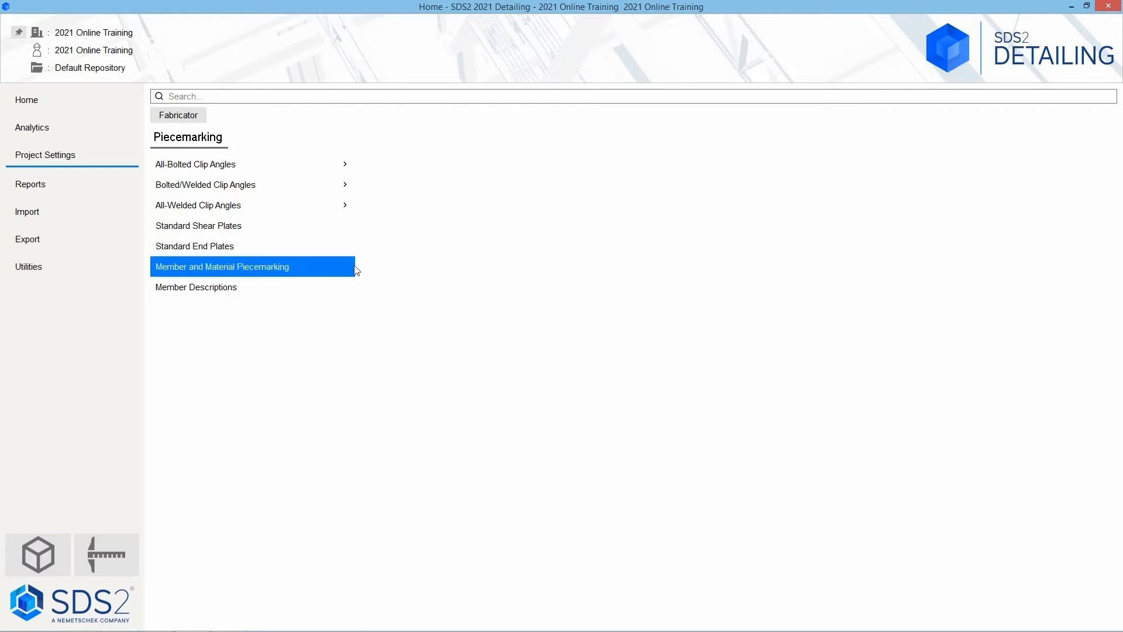
left_click(346, 227)
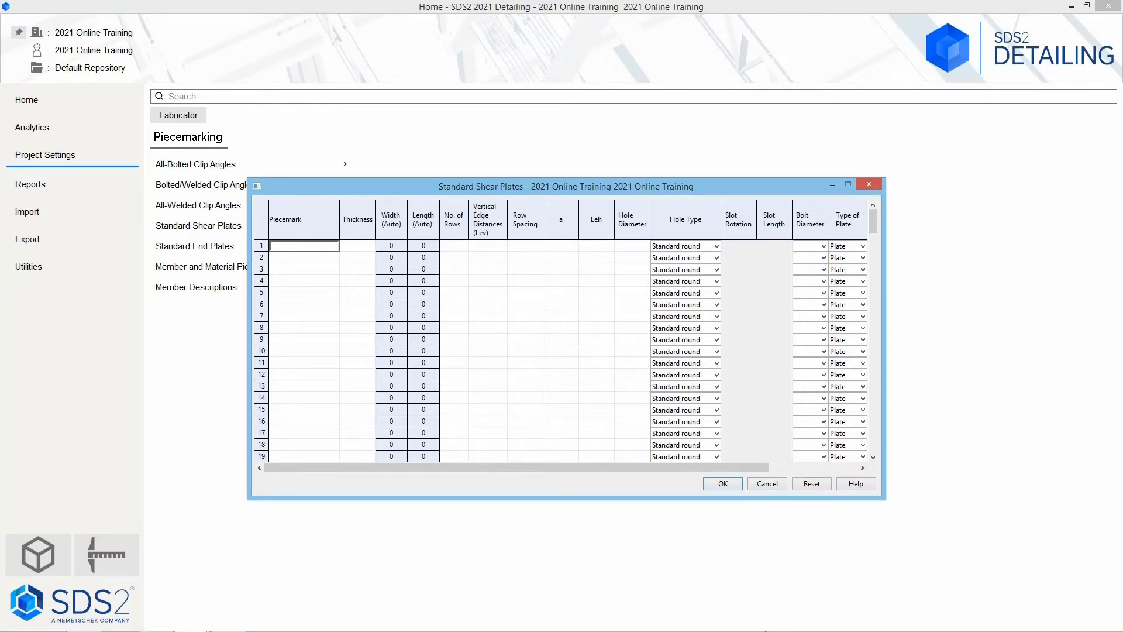
left_click(777, 486)
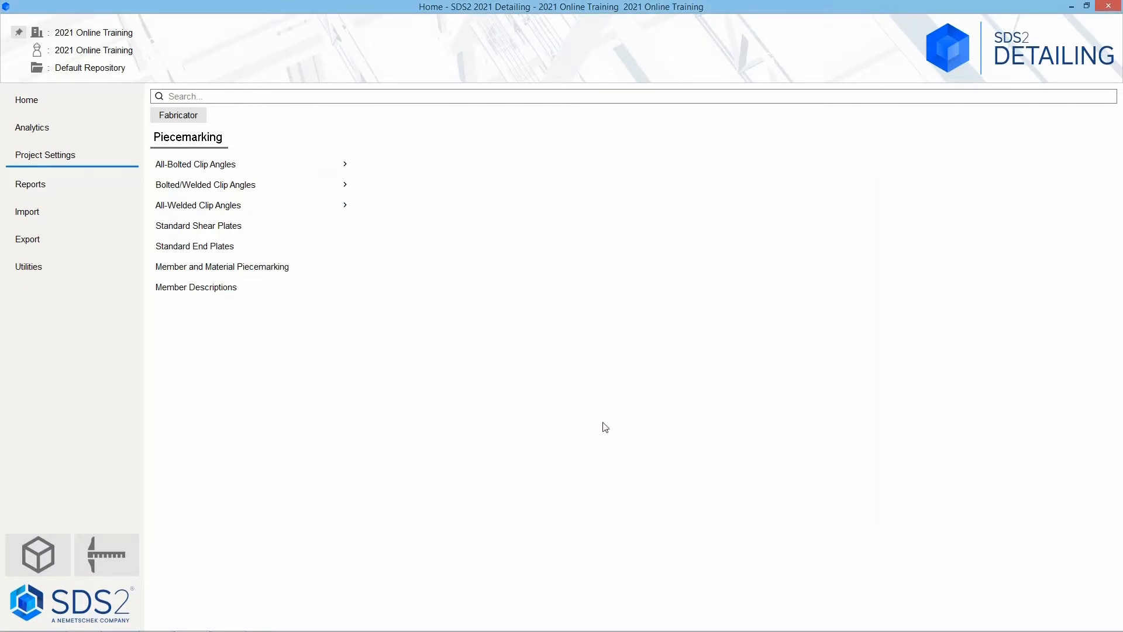
- Open the Member and Material Piecemarking settings and examine the main member options for breaking major marks apart
left_click(320, 278)
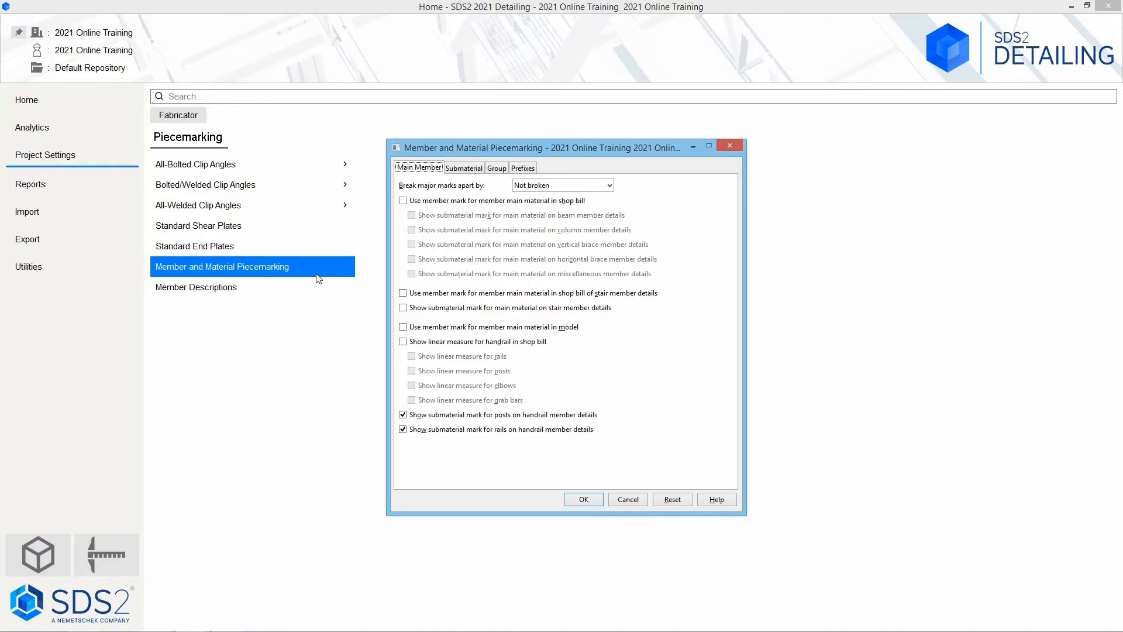
left_click(596, 186)
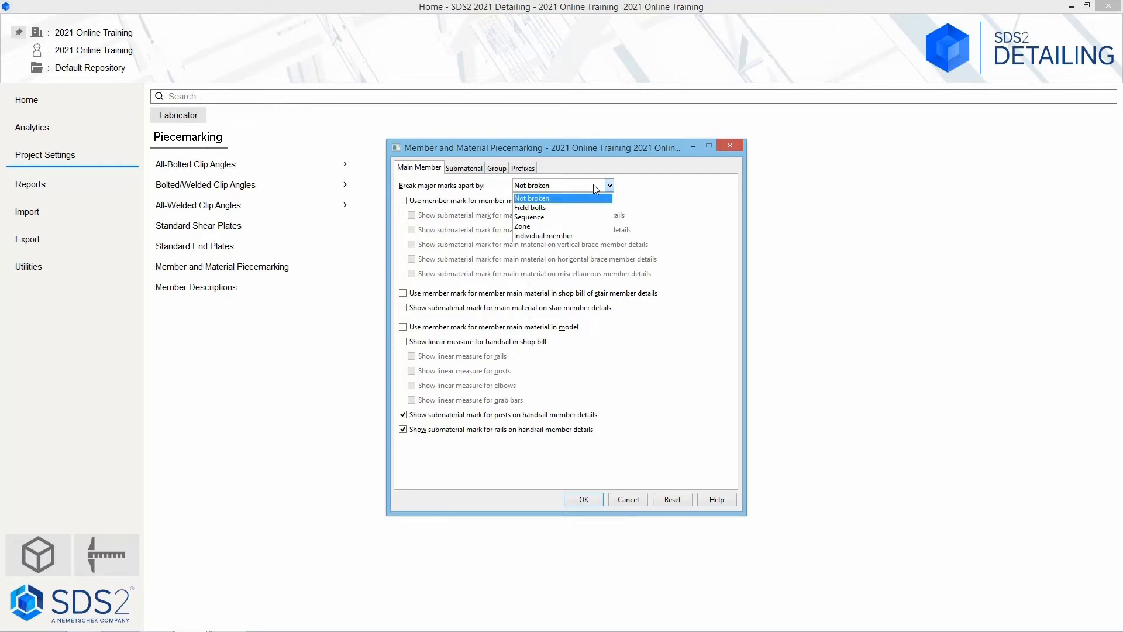
left_click(648, 203)
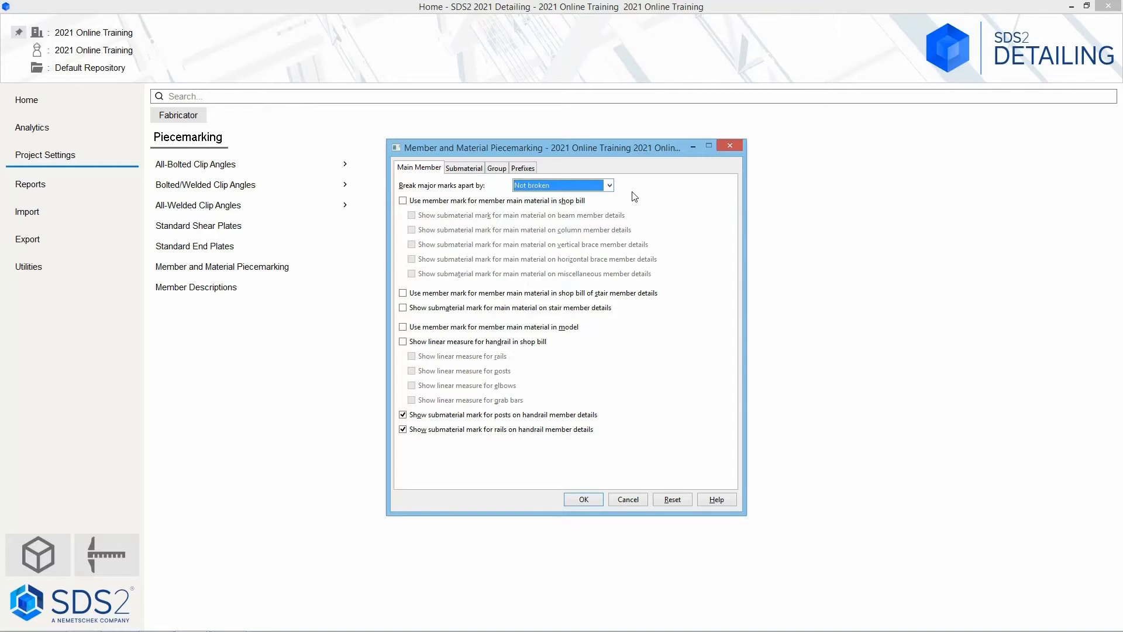
- Examine the submaterial piecemarking settings, including the primary mark designation and user added bolt callout options
left_click(470, 170)
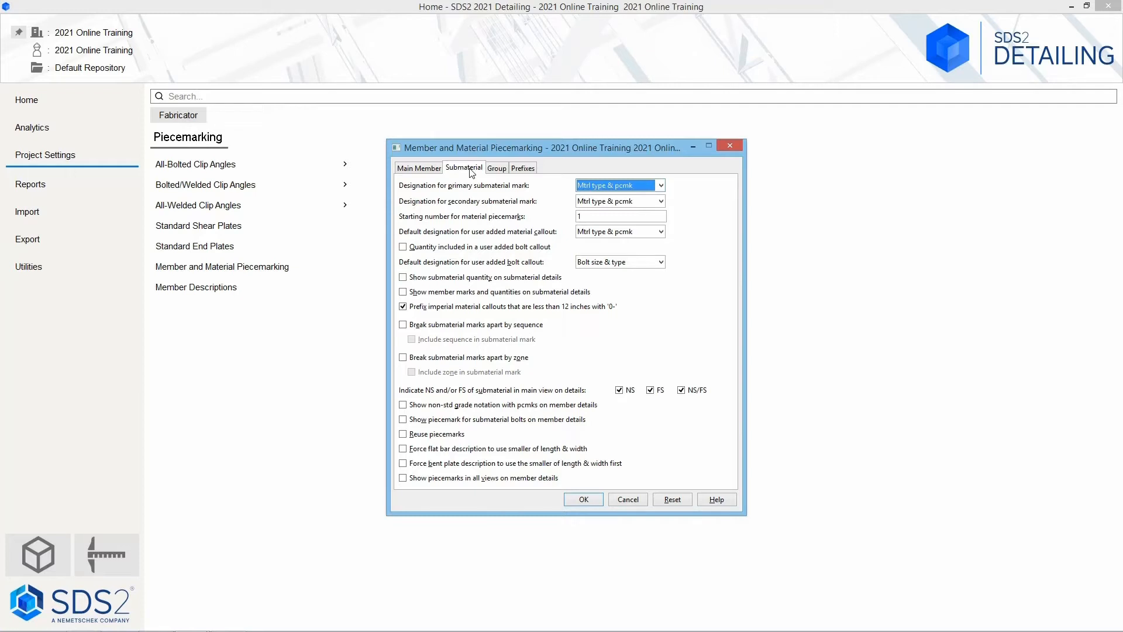
left_click(661, 184)
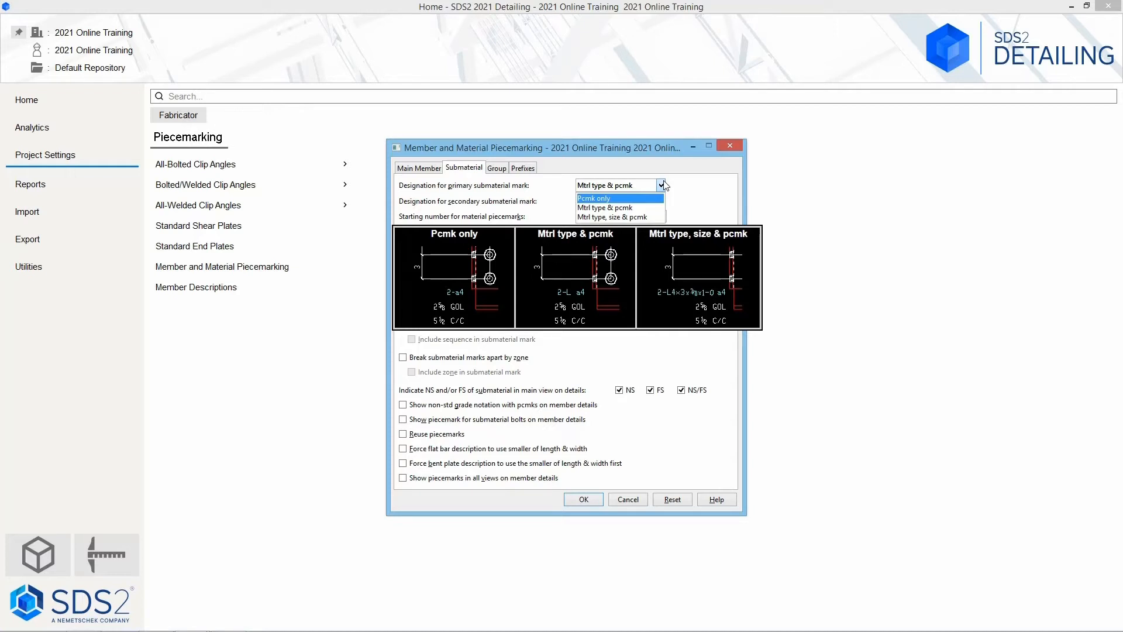
left_click(714, 200)
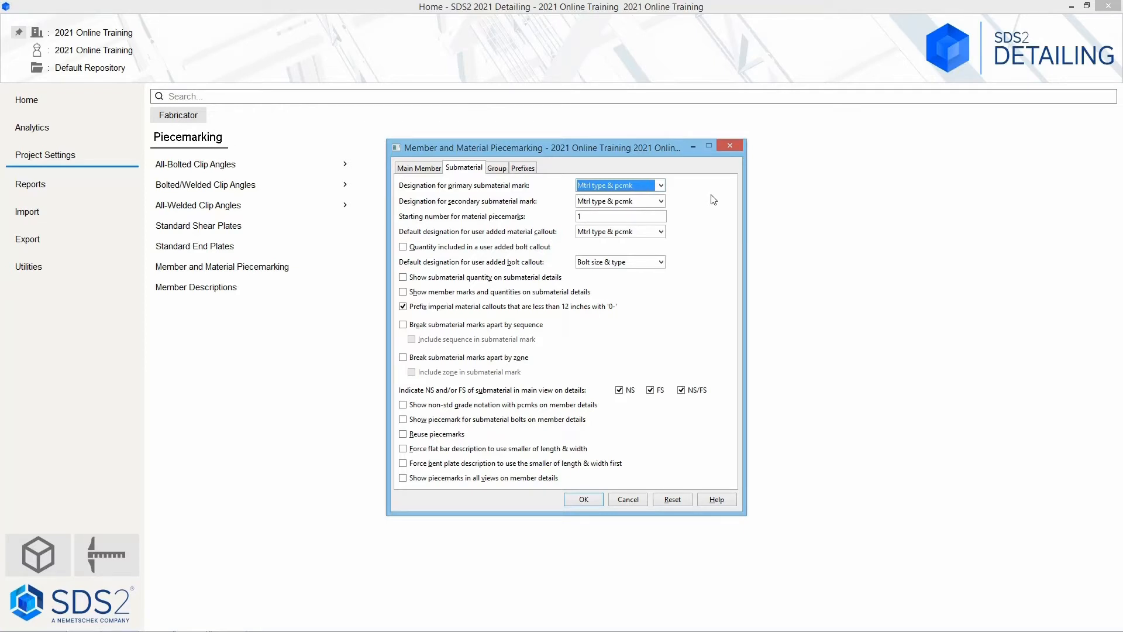
left_click(660, 262)
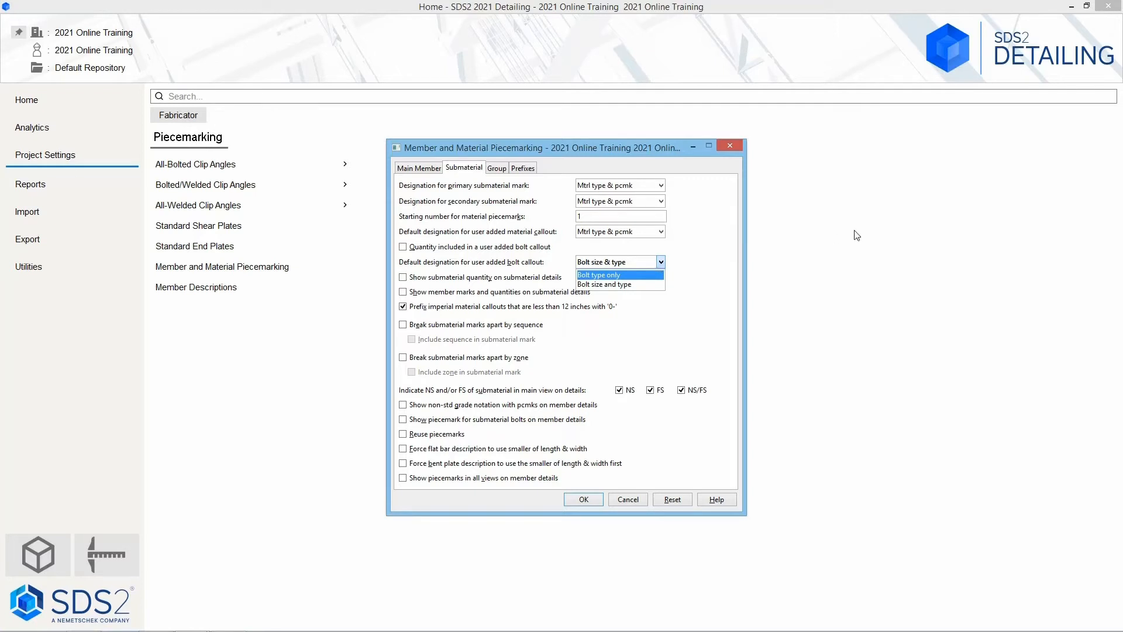
left_click(701, 269)
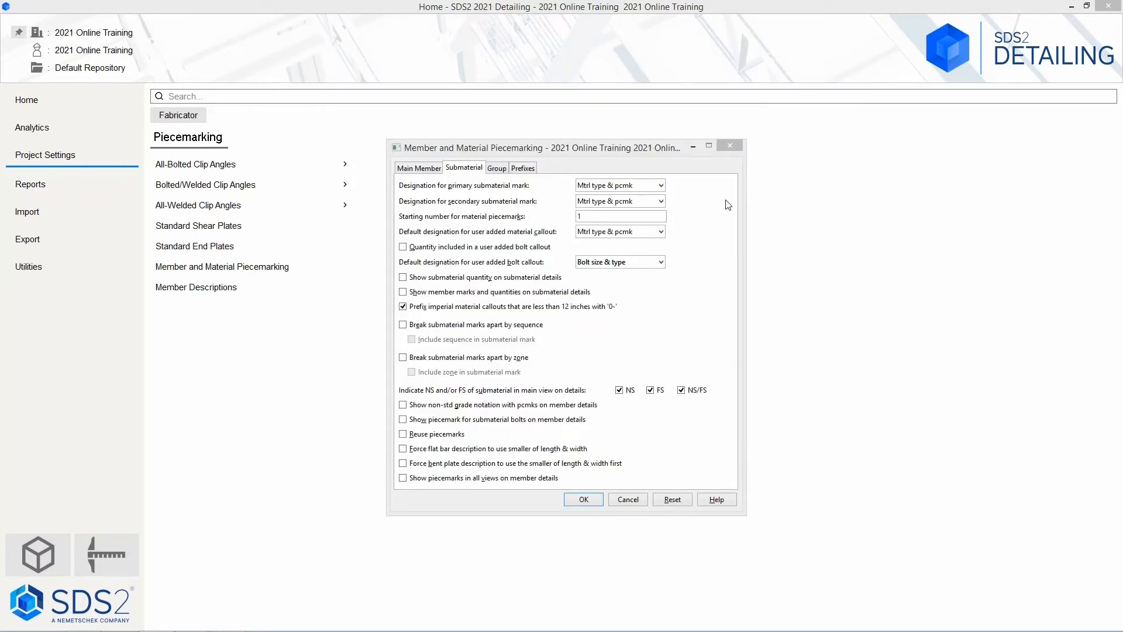
- Review the group piecemarking options and the material piecemark prefixes, and cancel the settings without changes
left_click(498, 168)
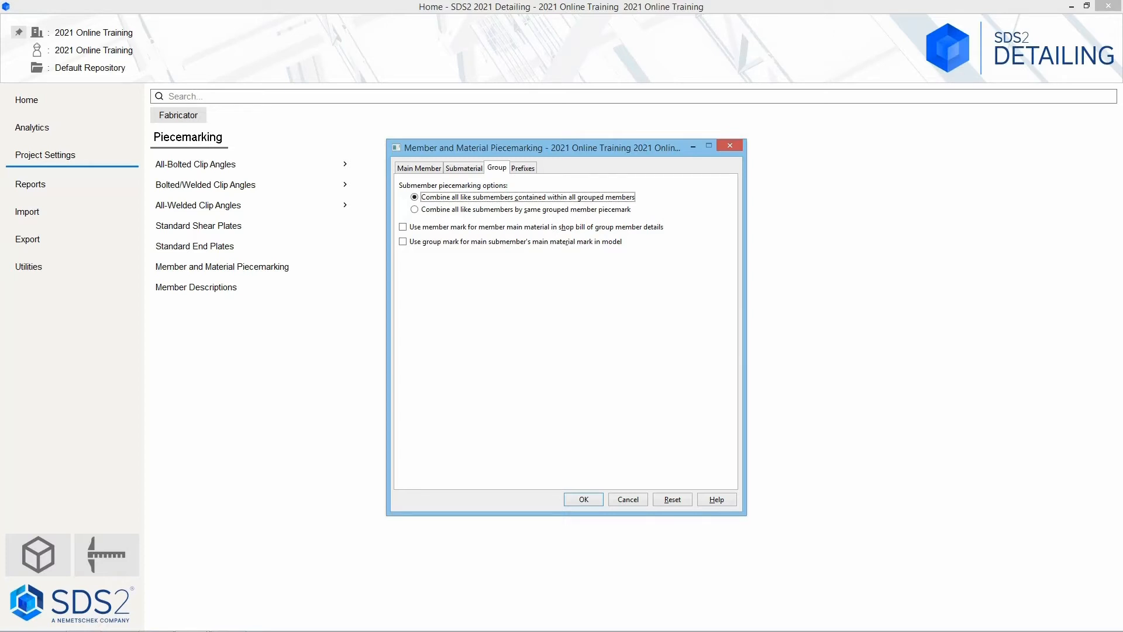
left_click(532, 170)
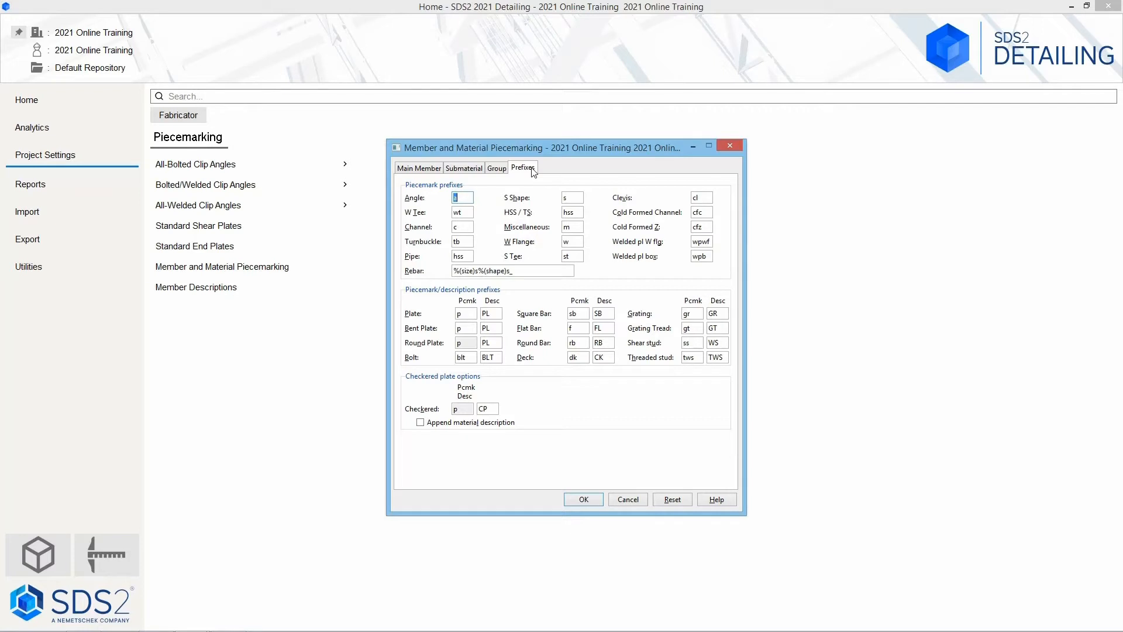
left_click(629, 501)
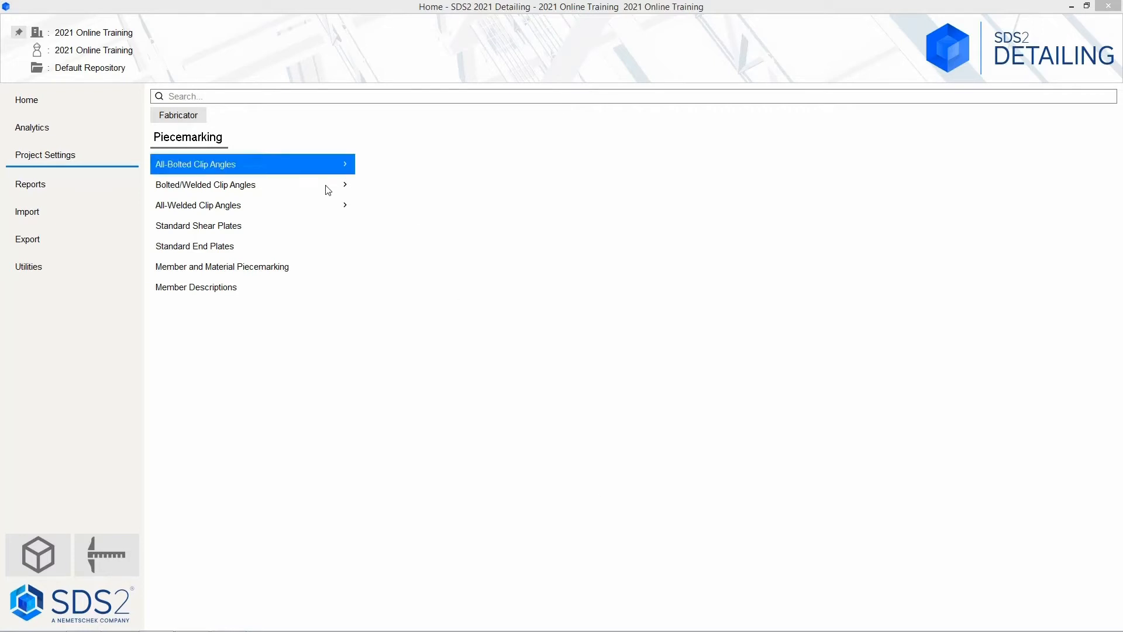
- Review the Member Descriptions defaults and piecemark prefixes, and return to the main fabricator settings list
left_click(260, 293)
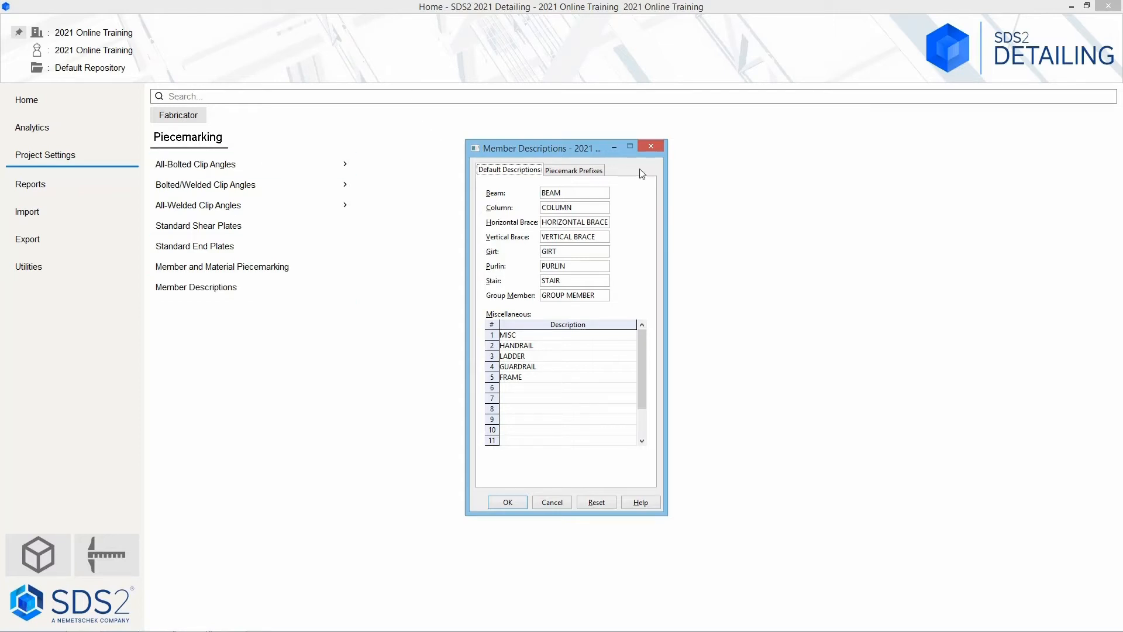
left_click(600, 173)
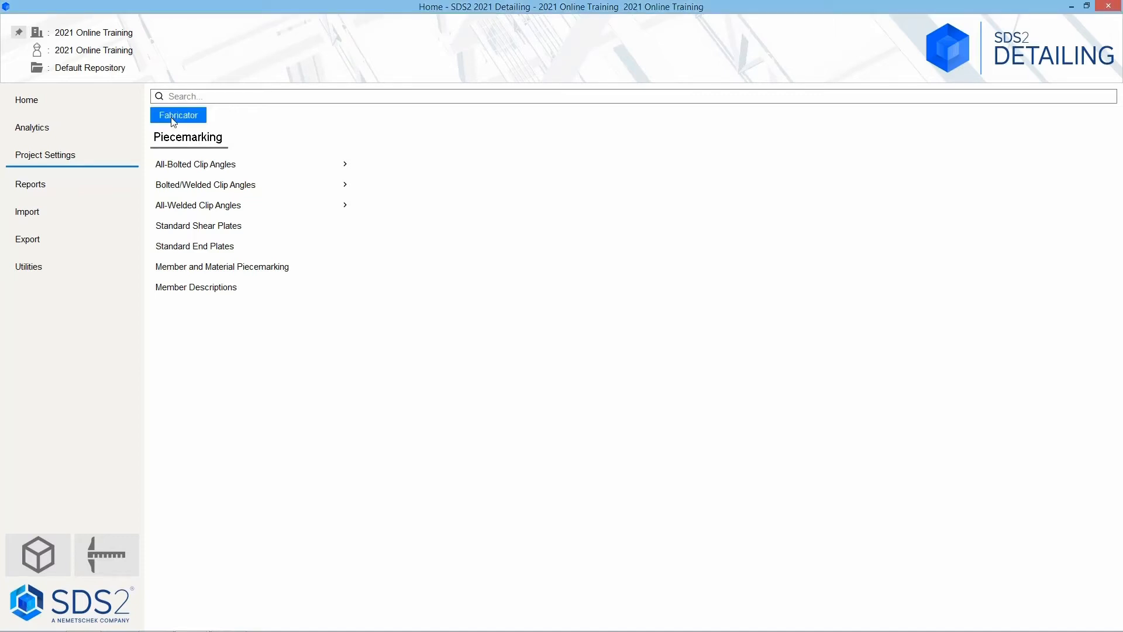
left_click(173, 115)
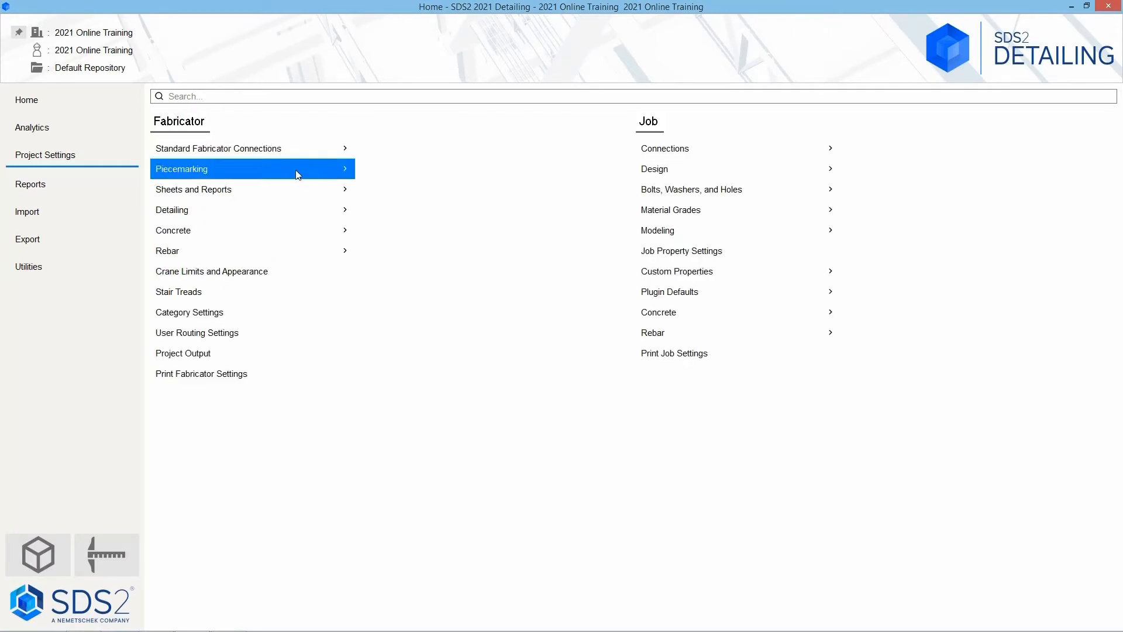
- Review the Sheet Revisions settings under Sheets and Reports and close them without changes
left_click(303, 187)
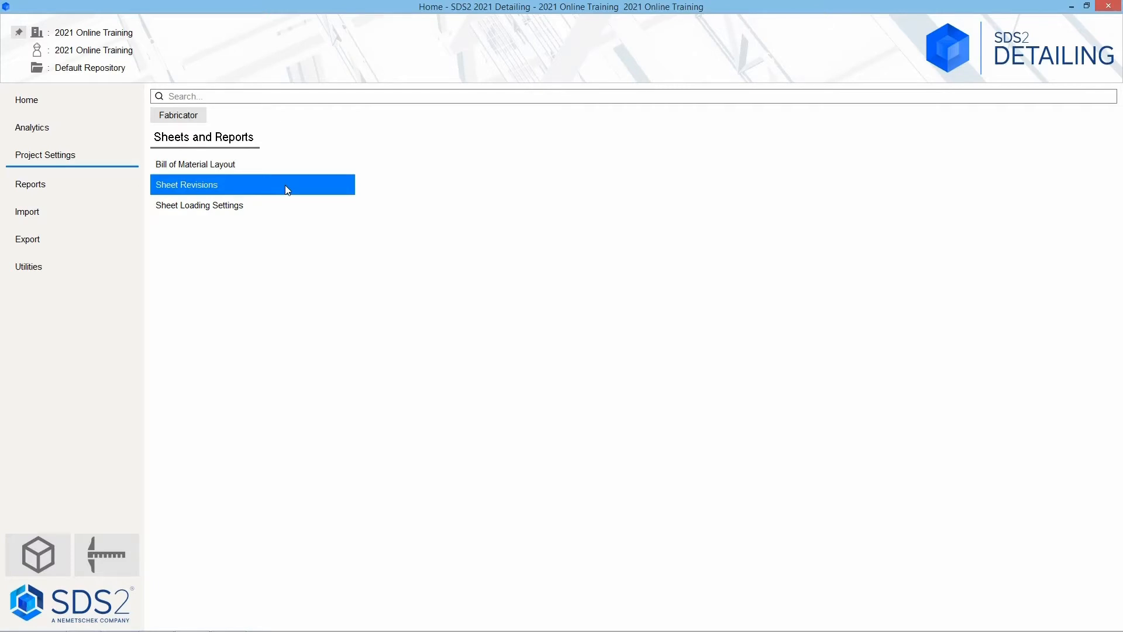
left_click(287, 186)
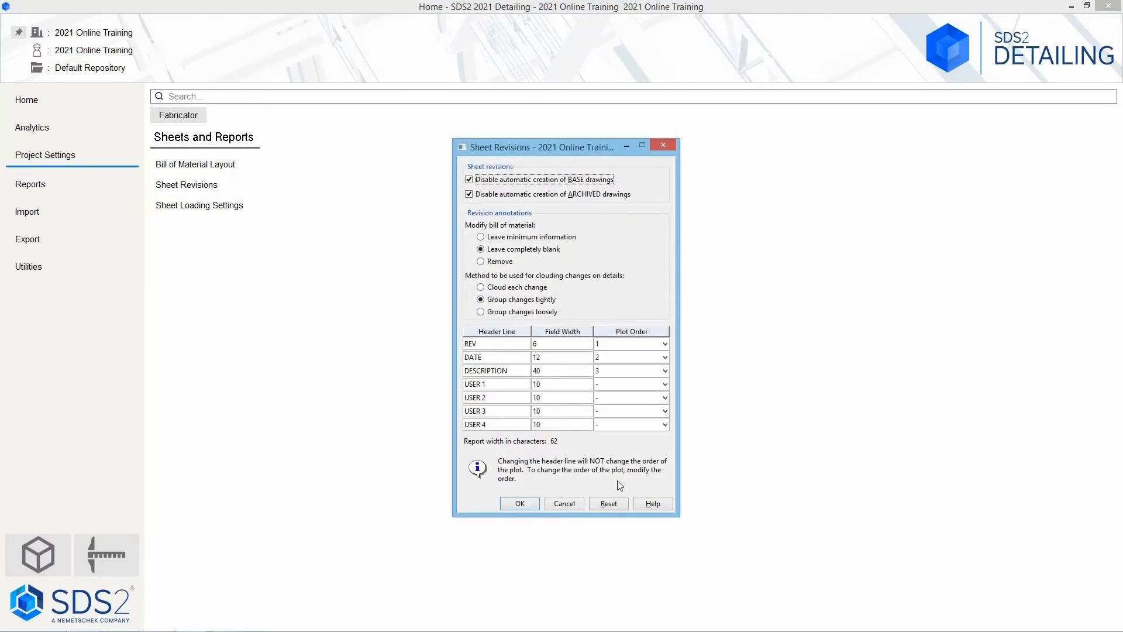
left_click(563, 503)
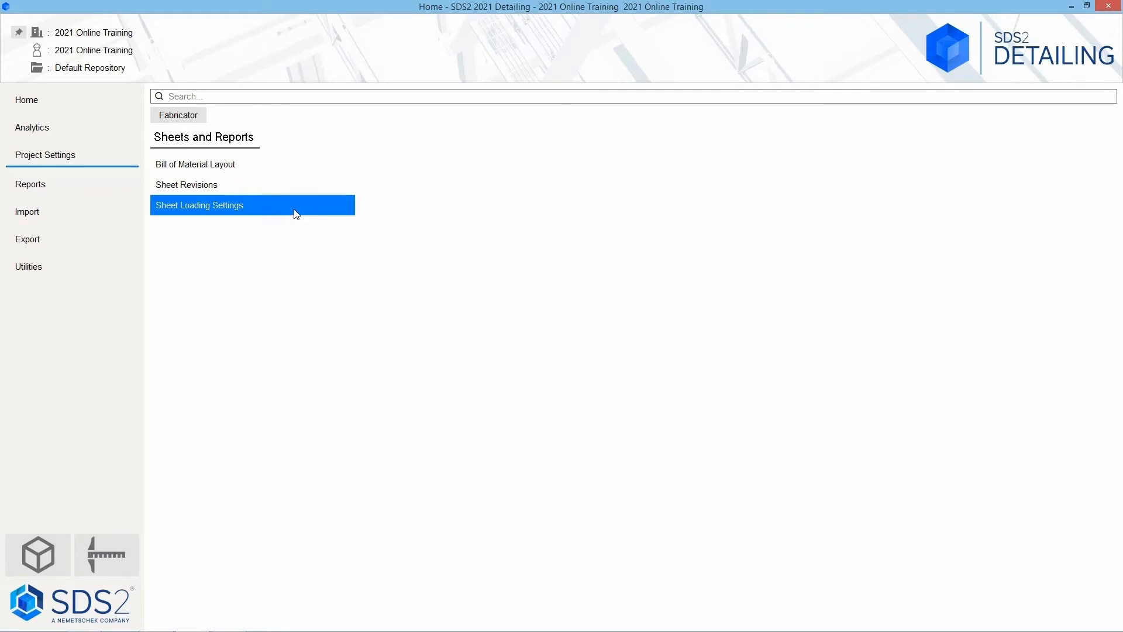
- Open the fabricator's Detailing Dimension Settings and examine the submaterial sloping hole layout dimension options
left_click(186, 115)
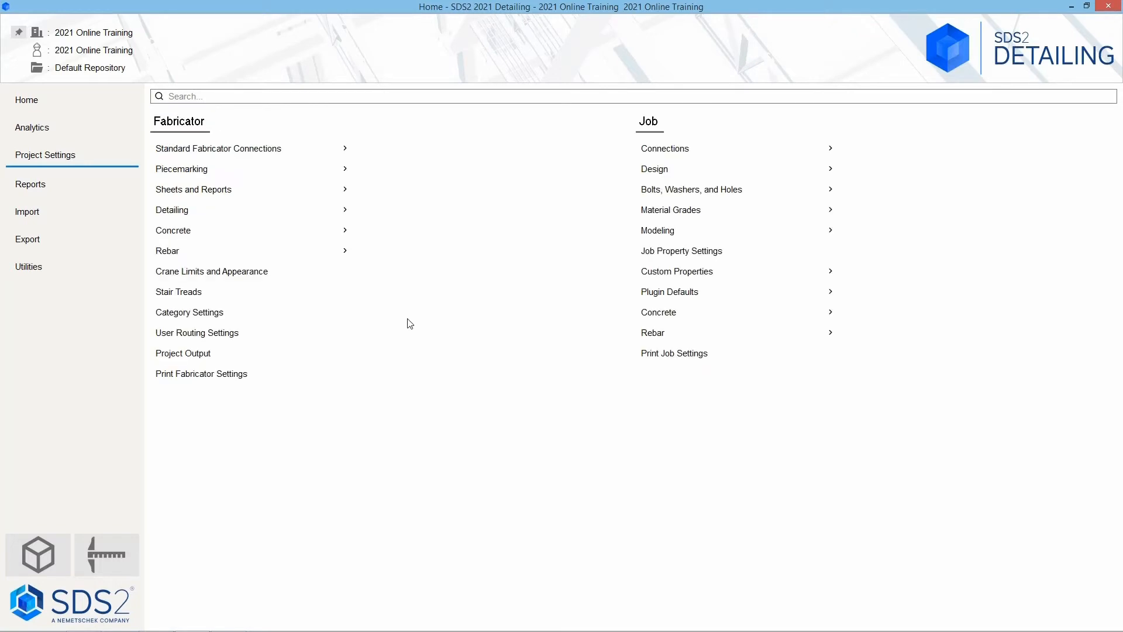
left_click(225, 211)
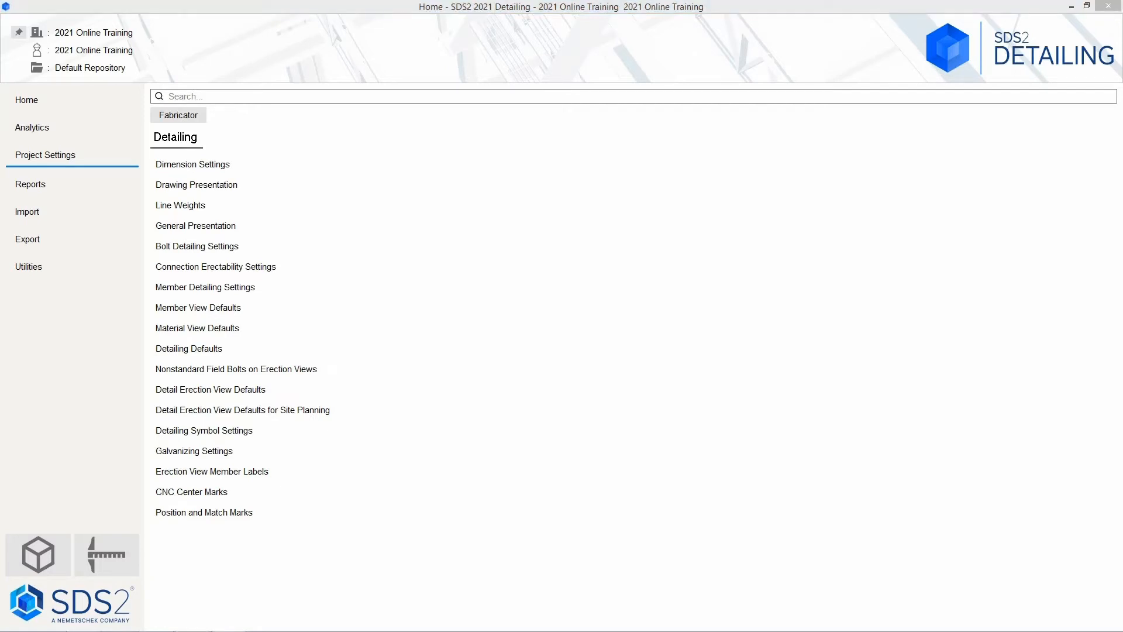
left_click(235, 165)
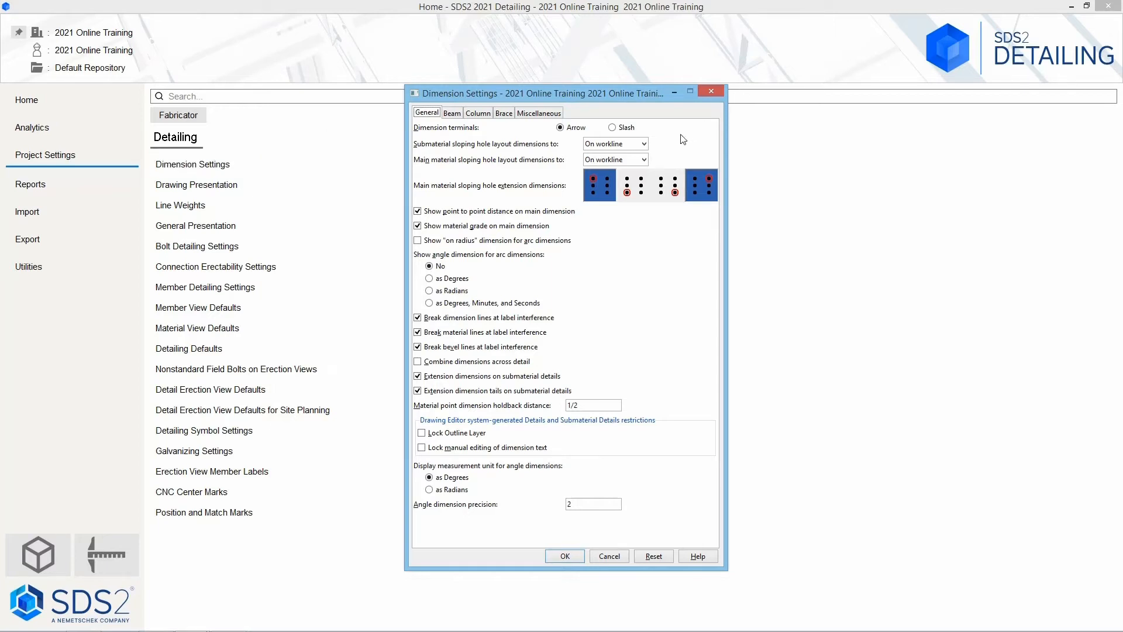
left_click(643, 144)
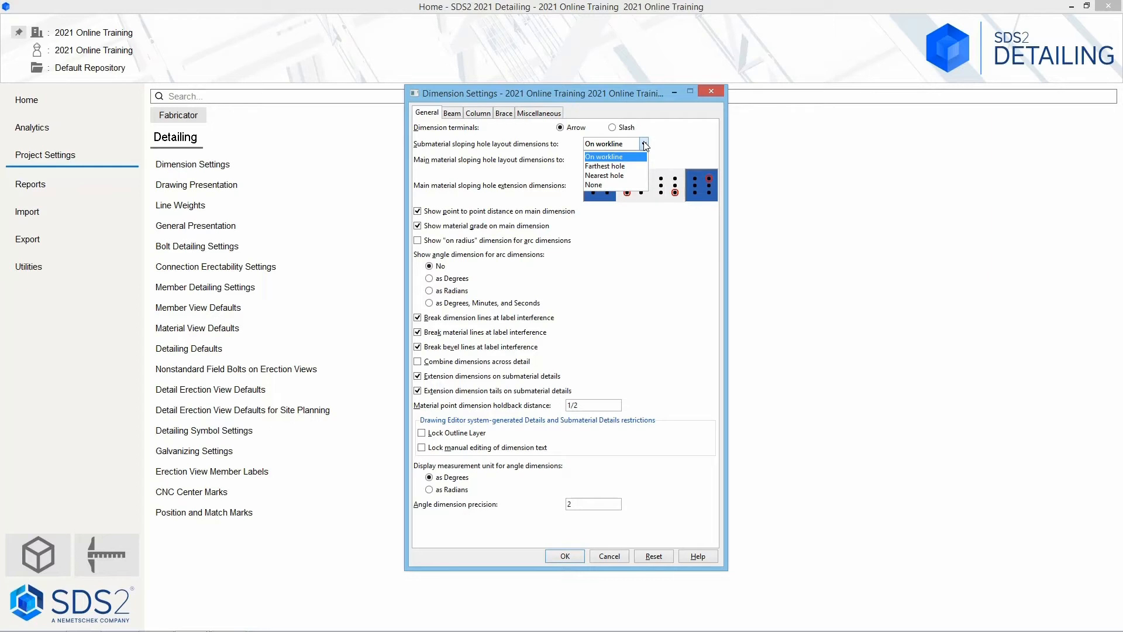
left_click(661, 341)
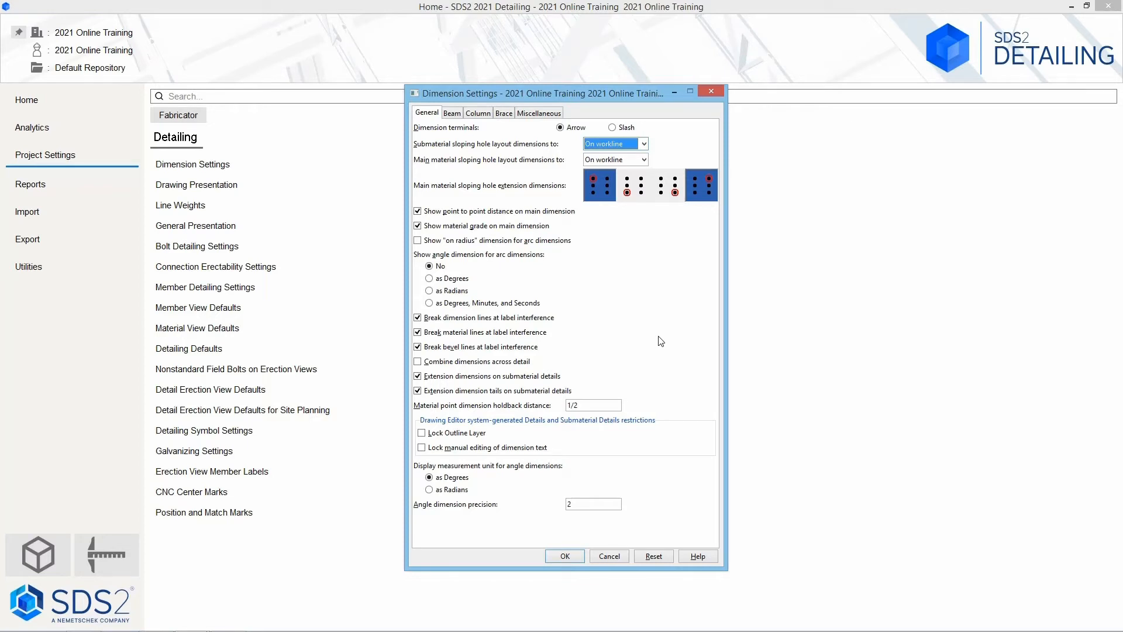
- Try additional corner-hole choices for the main material sloping hole extension dimensions and restore the original selection
left_click(644, 184)
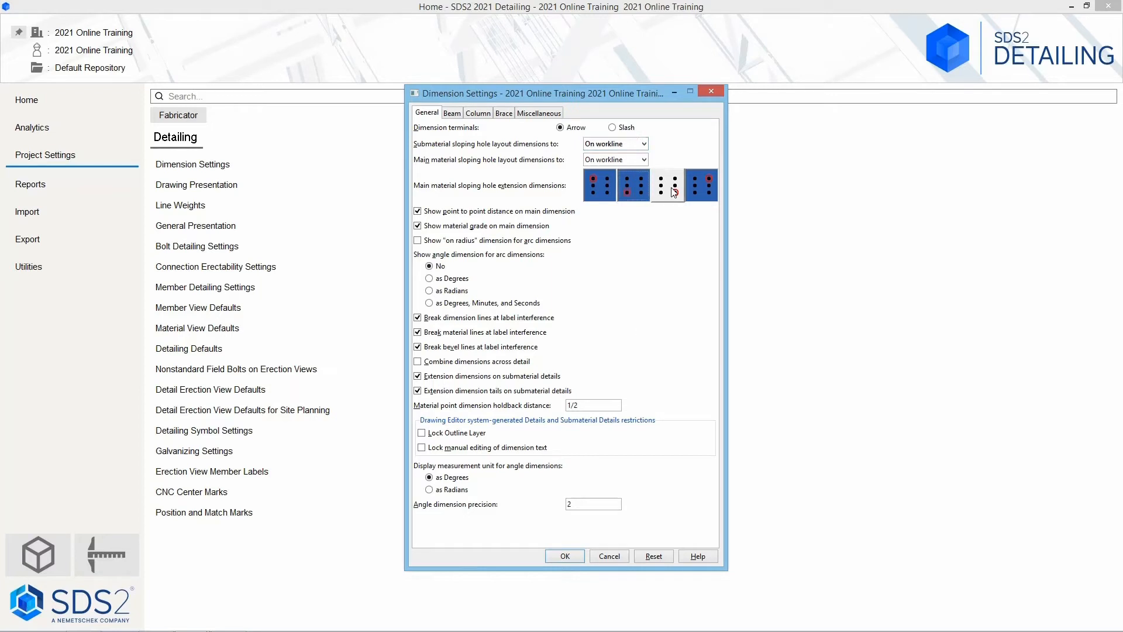
left_click(671, 187)
left_click(666, 189)
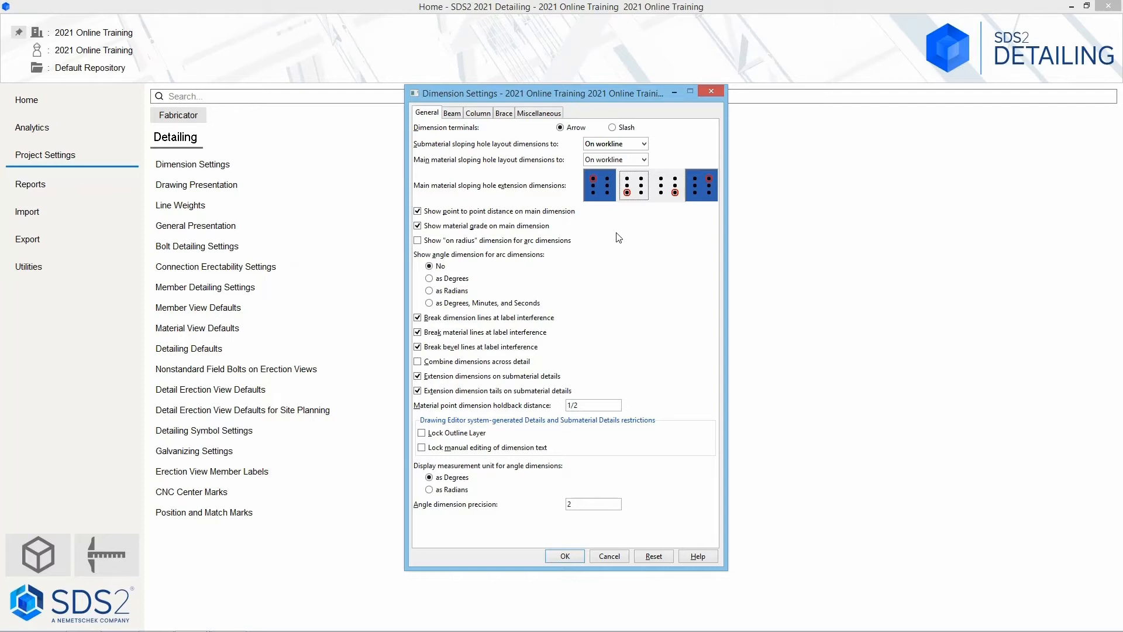
- Review the beam, column, brace and miscellaneous dimension settings, including the rolled plate width options, and accept the dialog
left_click(455, 114)
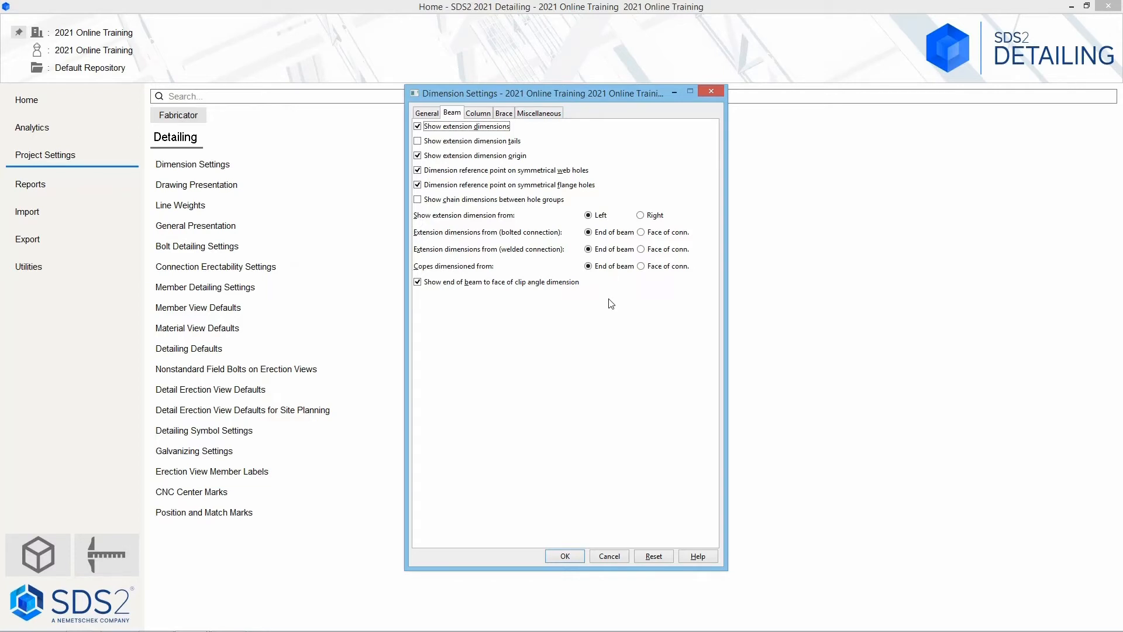
left_click(488, 114)
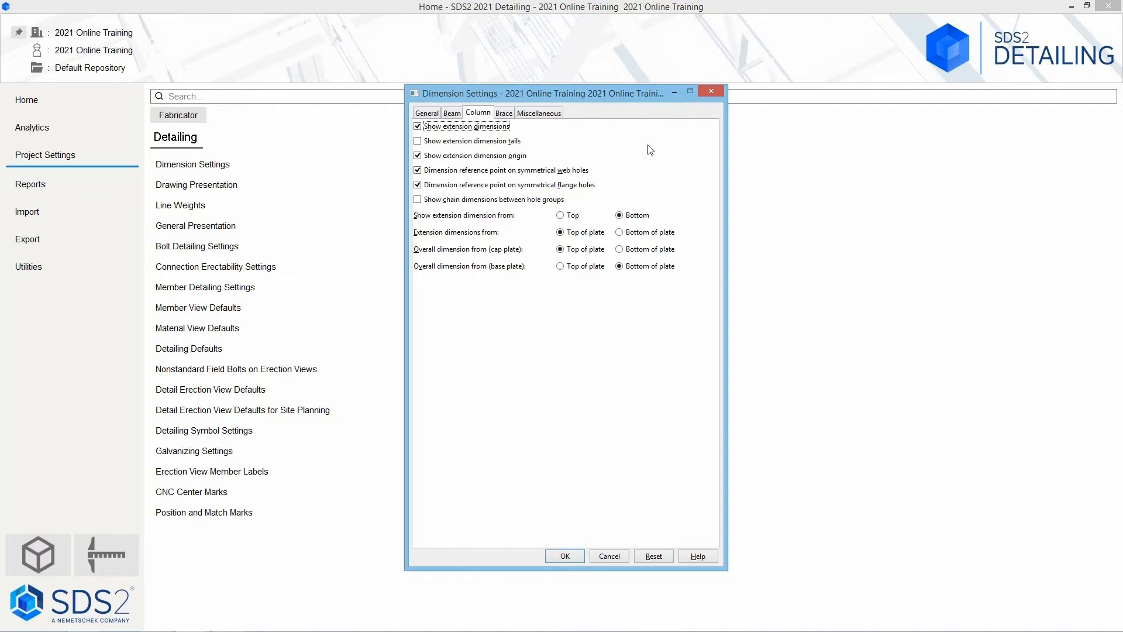
left_click(506, 115)
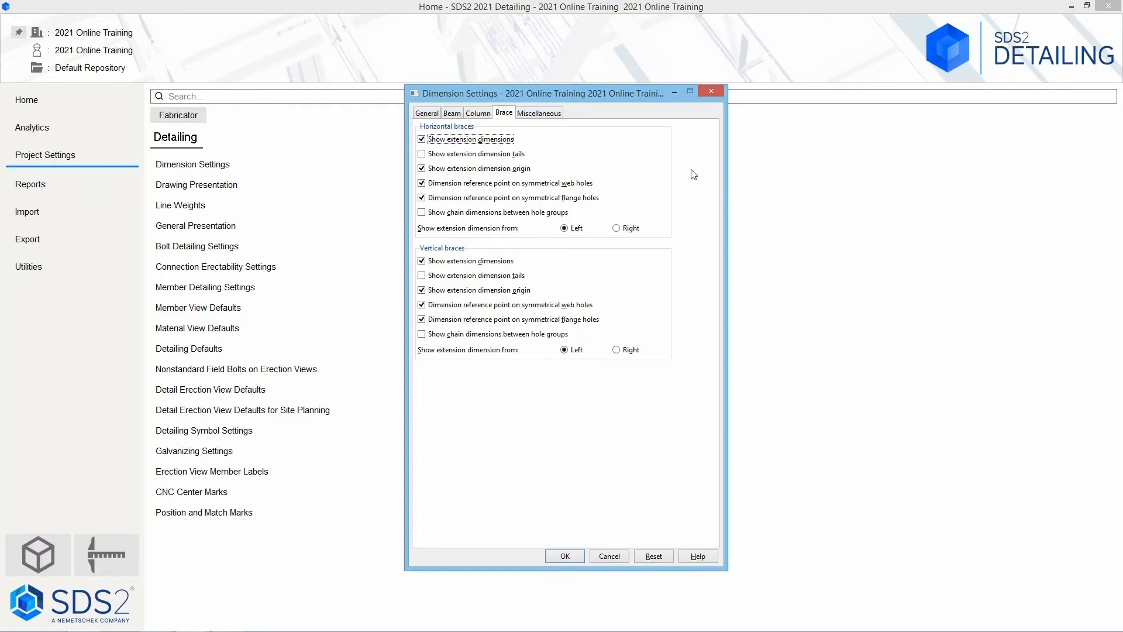
left_click(531, 115)
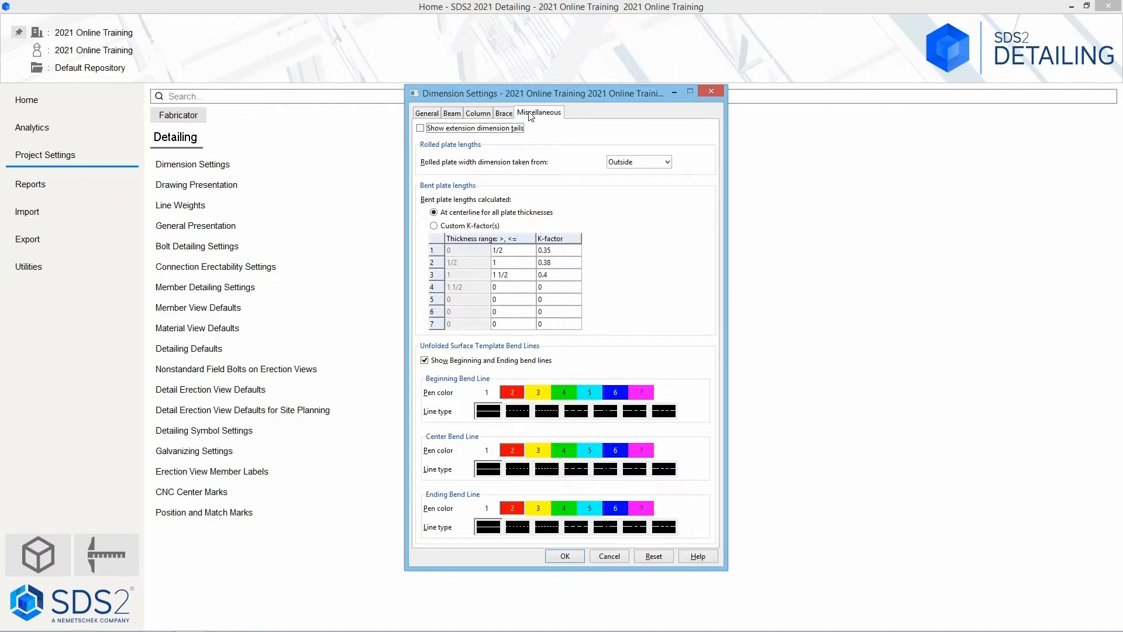
left_click(647, 162)
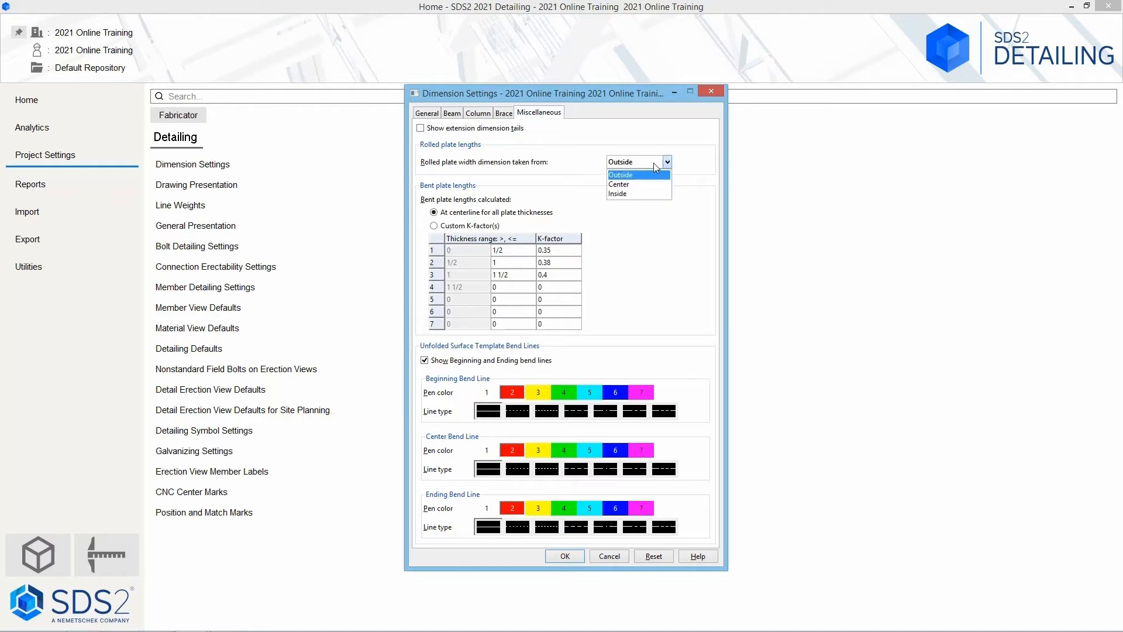
left_click(670, 224)
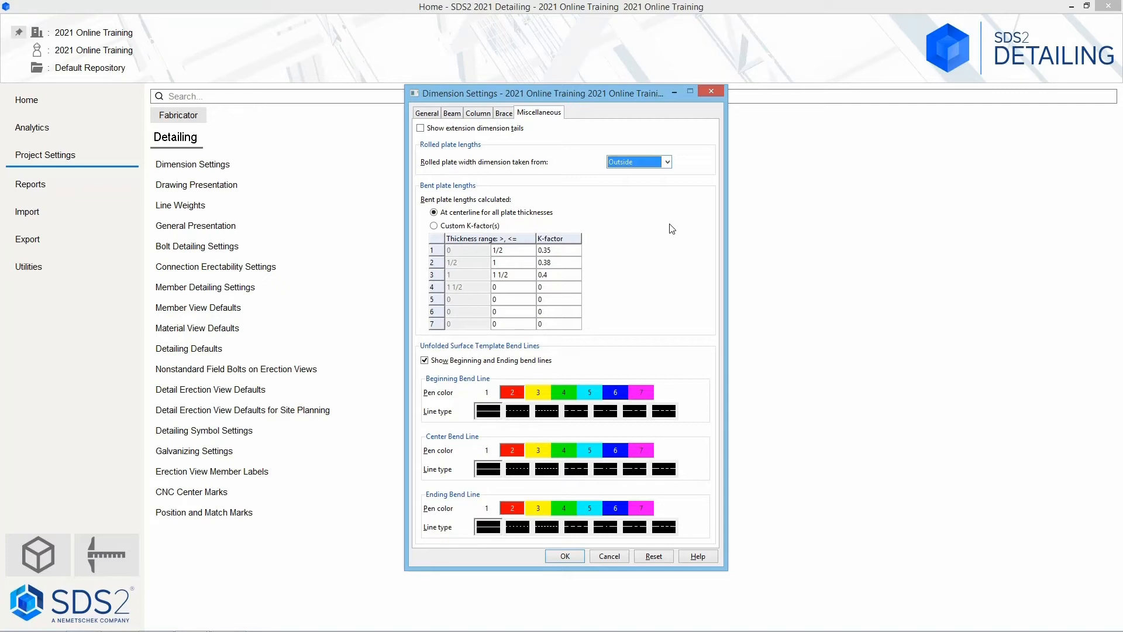
left_click(570, 557)
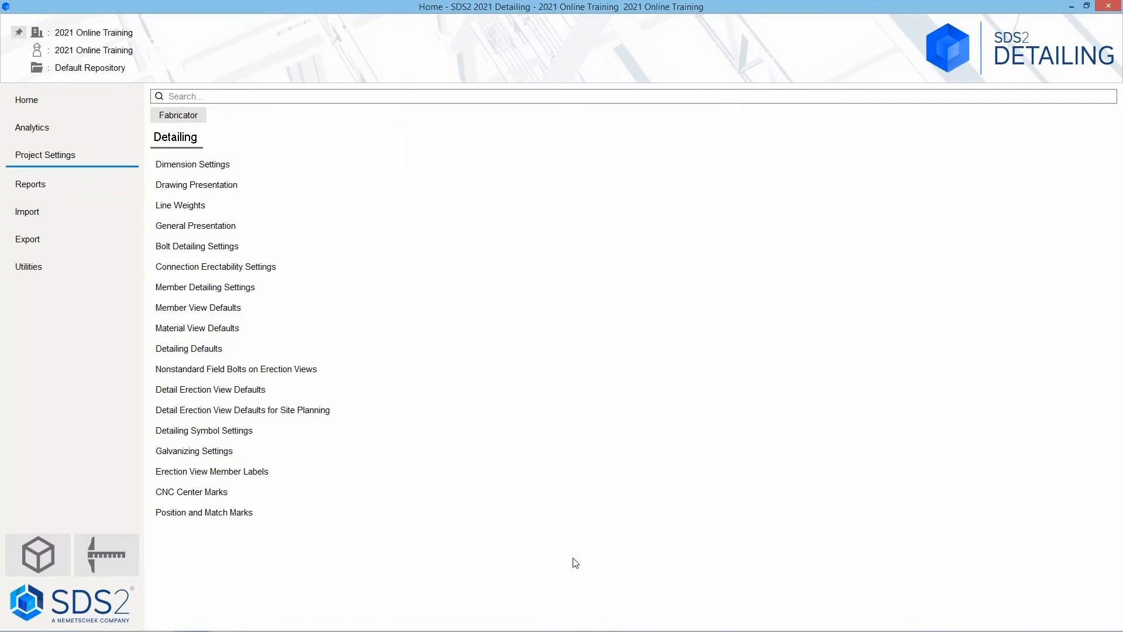
- Open the fabricator's Drawing Presentation settings and examine the sizes, fonts, pens, bill of material, revision chart and tables options
left_click(275, 185)
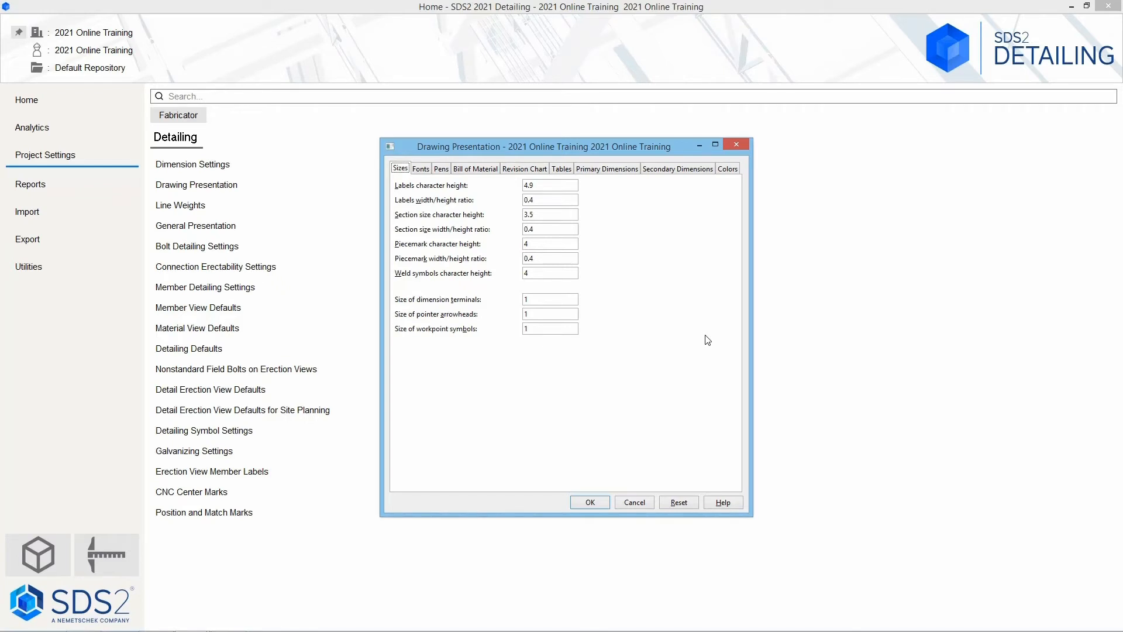
left_click(428, 171)
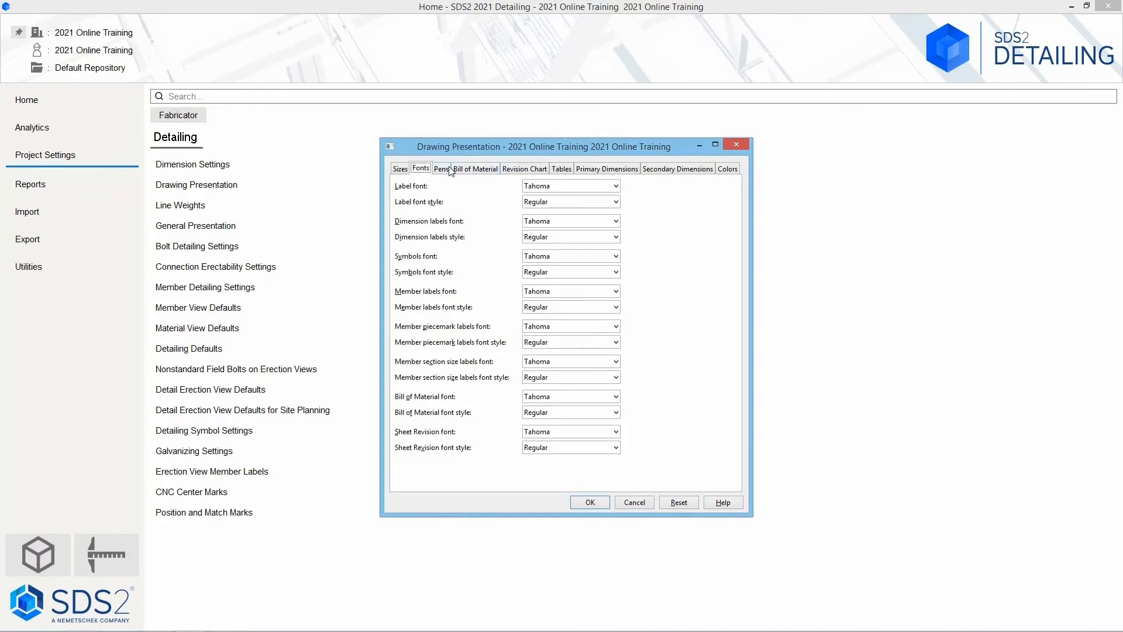
left_click(450, 169)
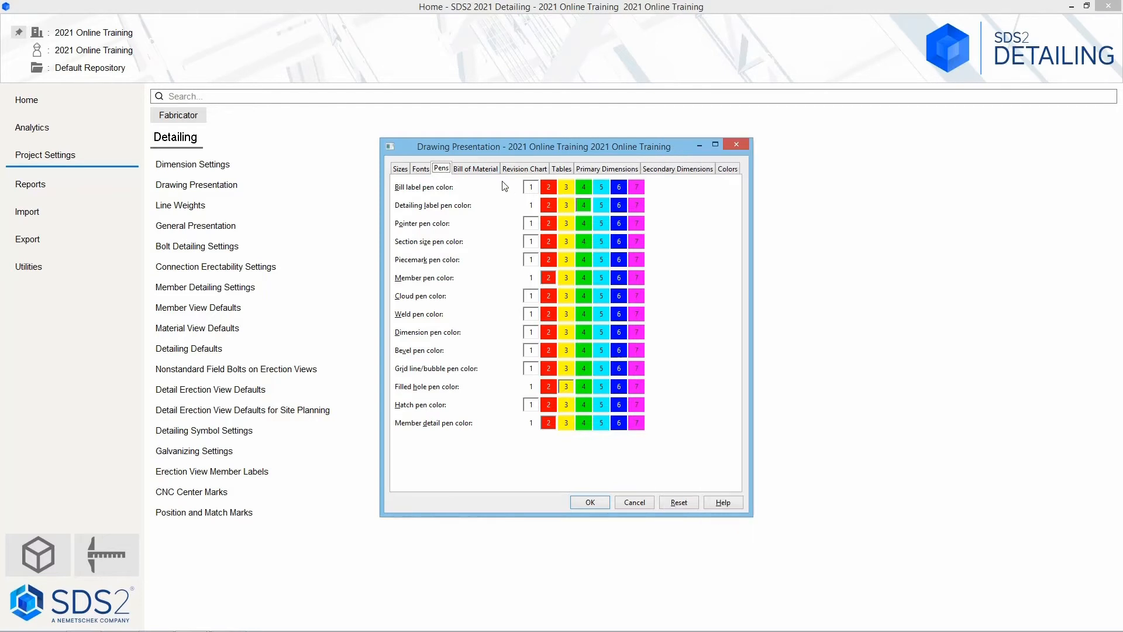
left_click(483, 168)
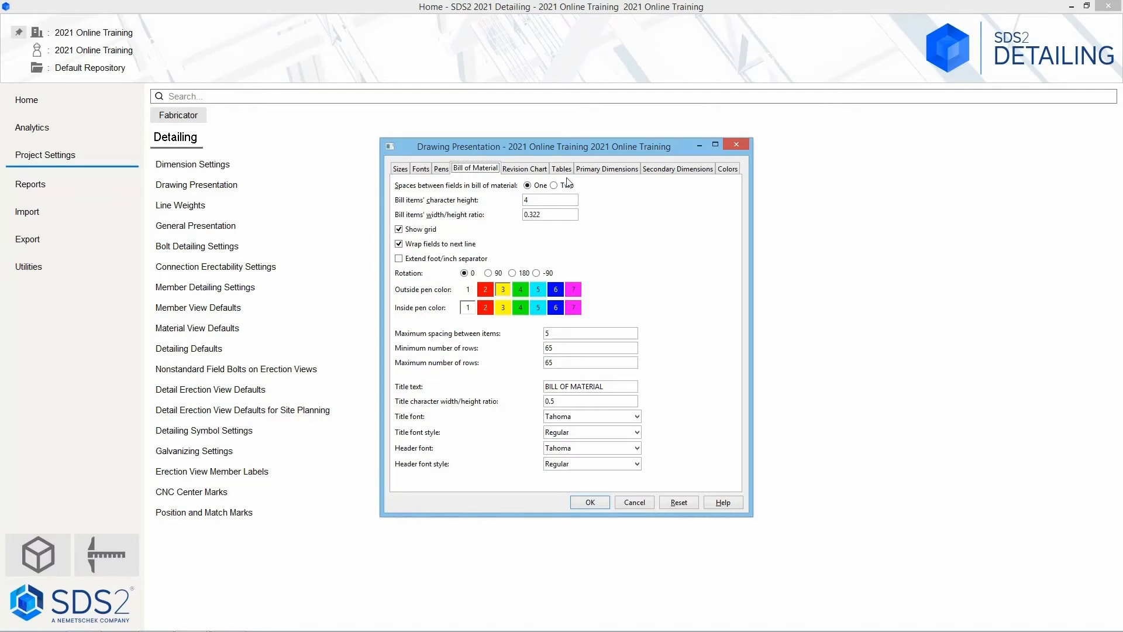
left_click(525, 168)
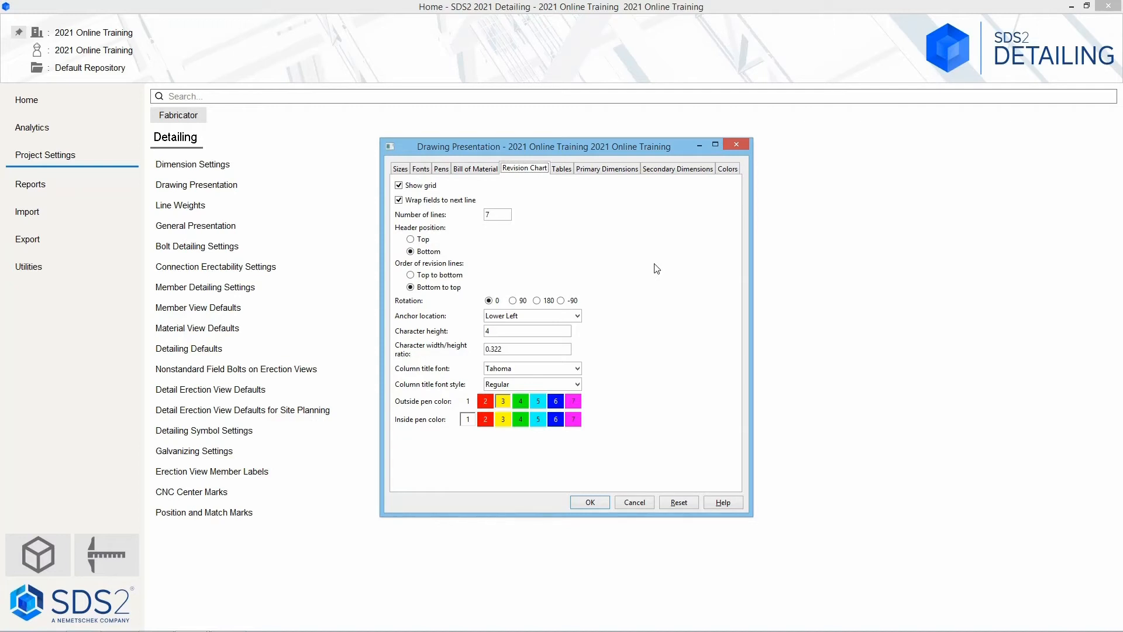
left_click(563, 169)
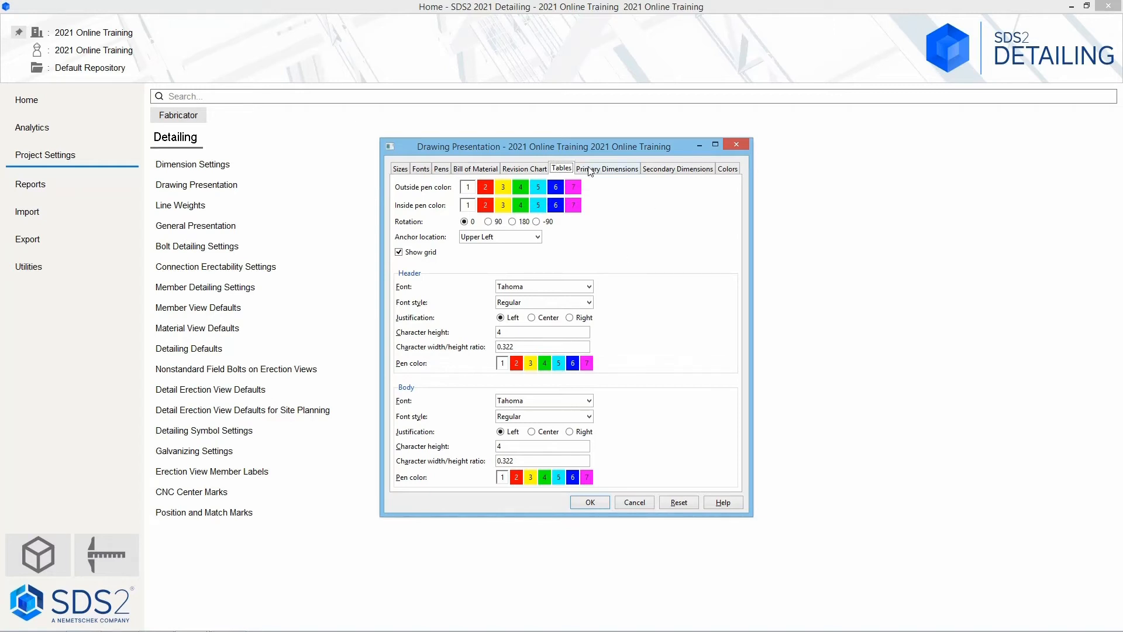
- Examine the primary dimensions, secondary dimensions and layer colors of the drawing presentation, and accept the dialog
left_click(618, 170)
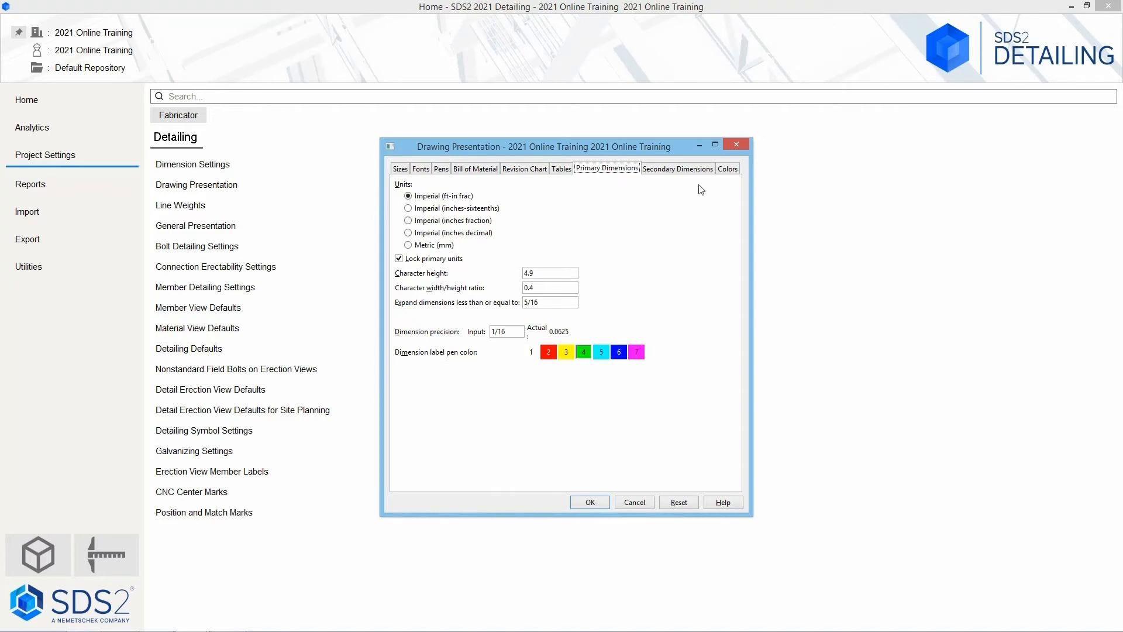
left_click(692, 169)
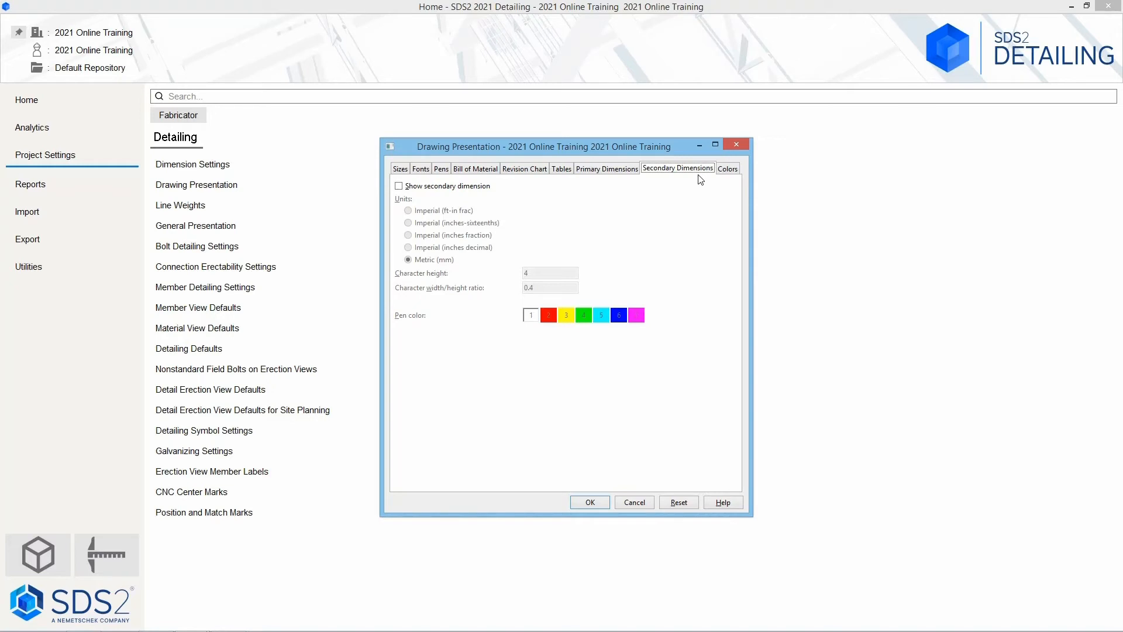
left_click(729, 169)
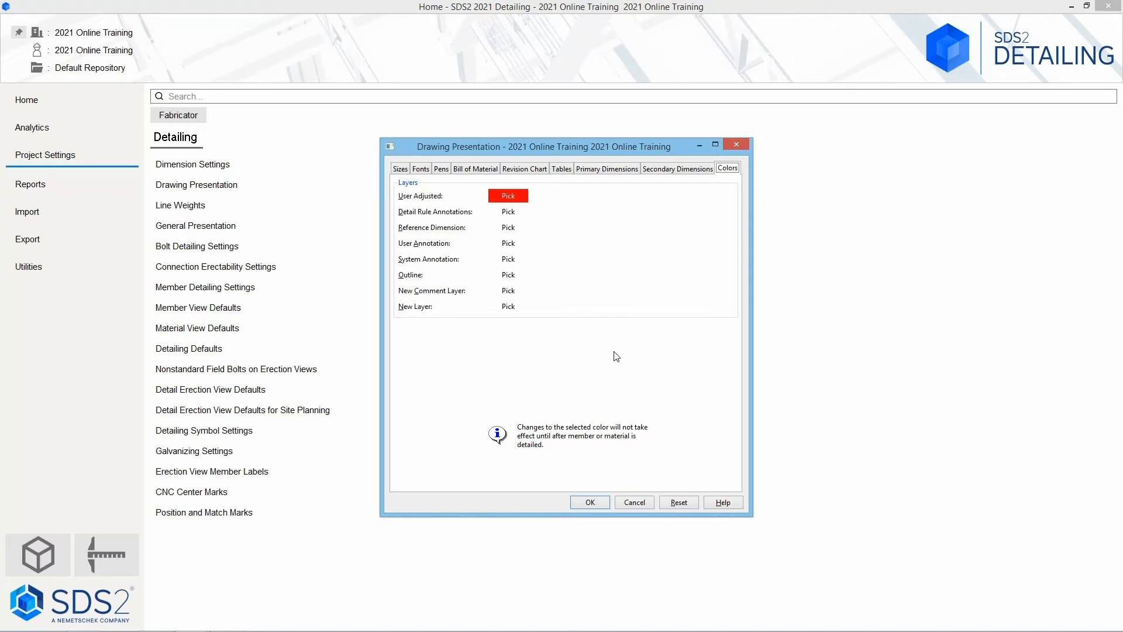
left_click(590, 503)
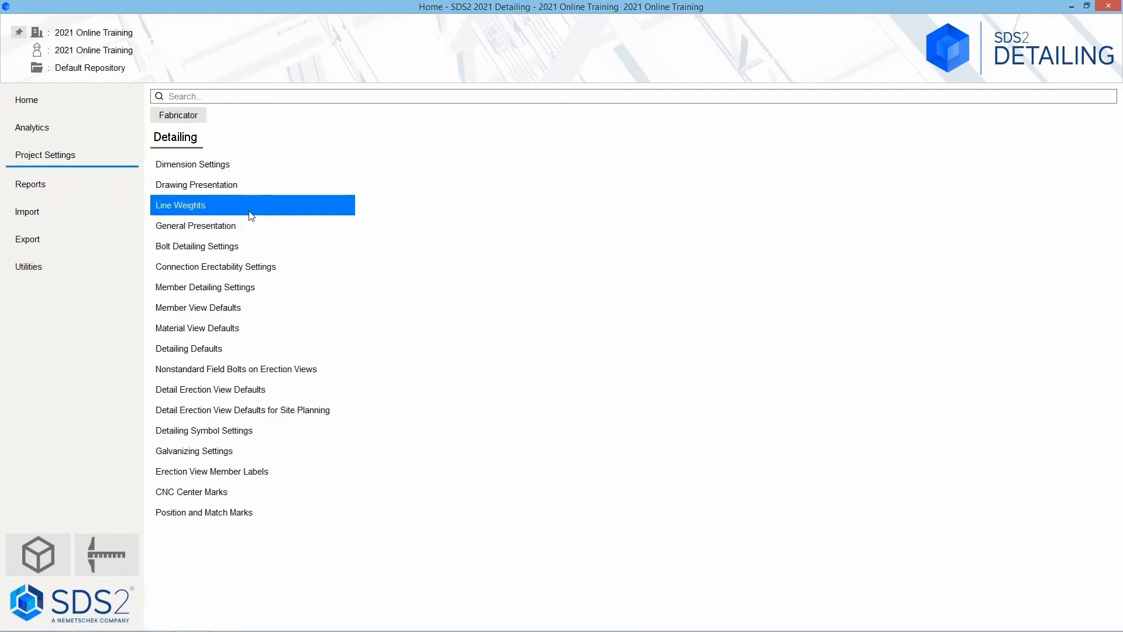
- Review the General Presentation settings for detail scales, edge distances, shop bill weight and detail drawing options, and accept the dialog
left_click(252, 226)
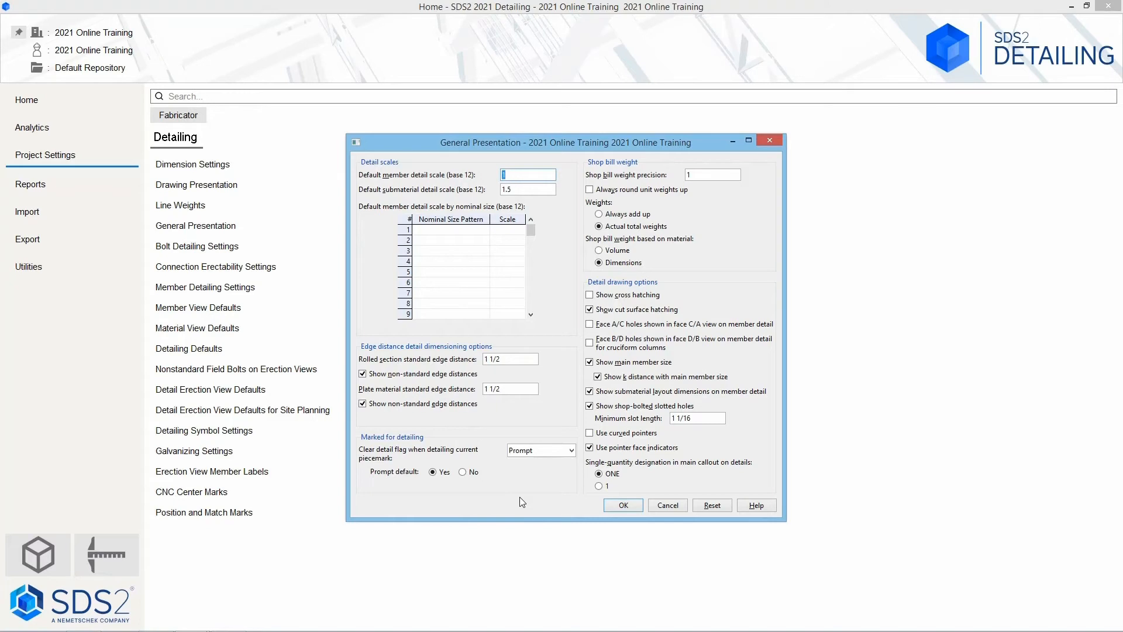
left_click(624, 501)
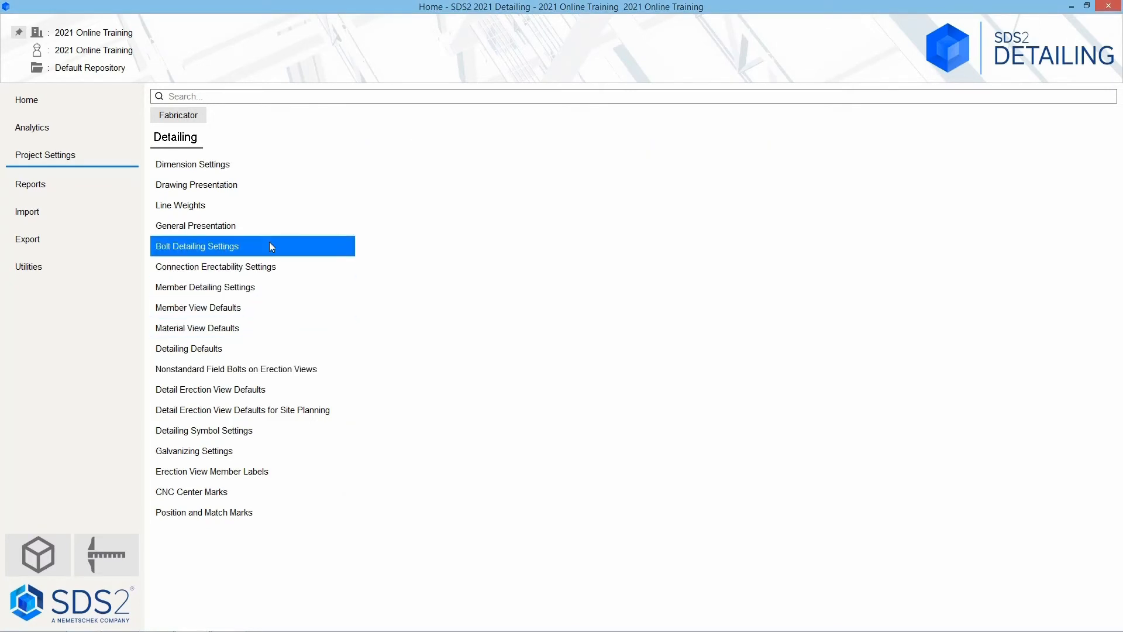
- Review the Bolt Detailing Settings, including the bolt designation choices for details and the bolt summary formats, and close them without changes
left_click(270, 246)
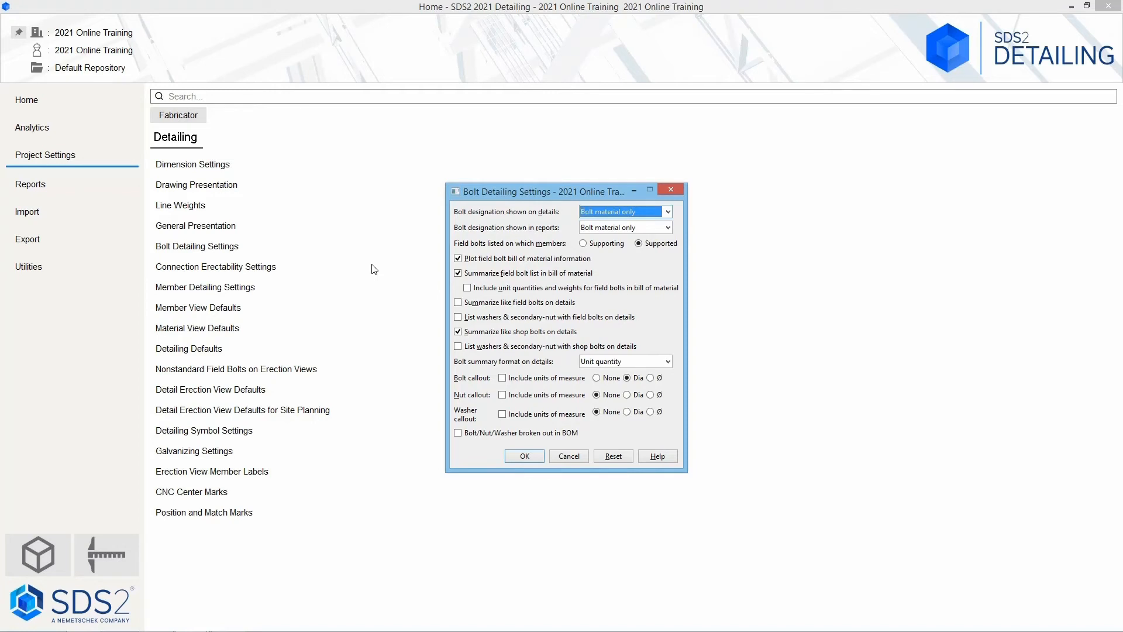
left_click(659, 215)
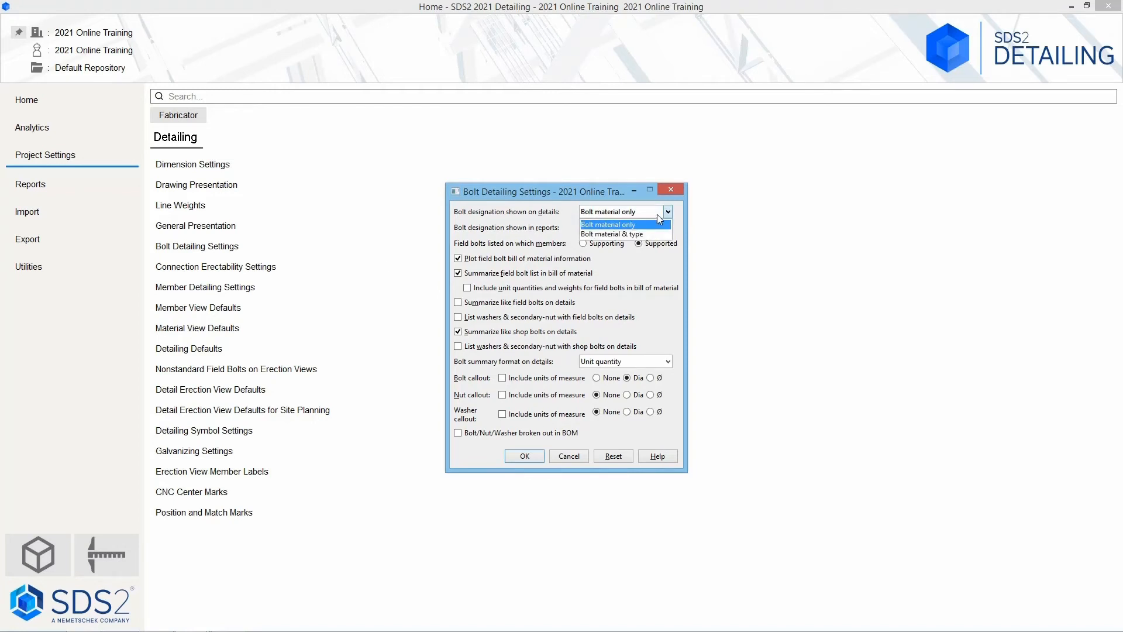
left_click(530, 228)
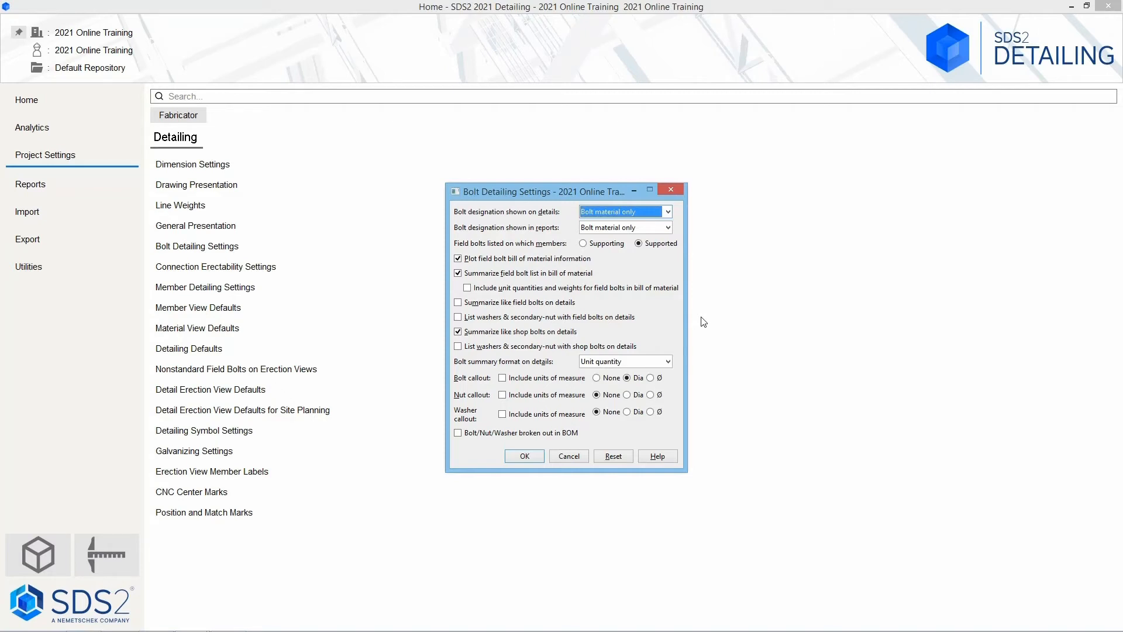
left_click(668, 358)
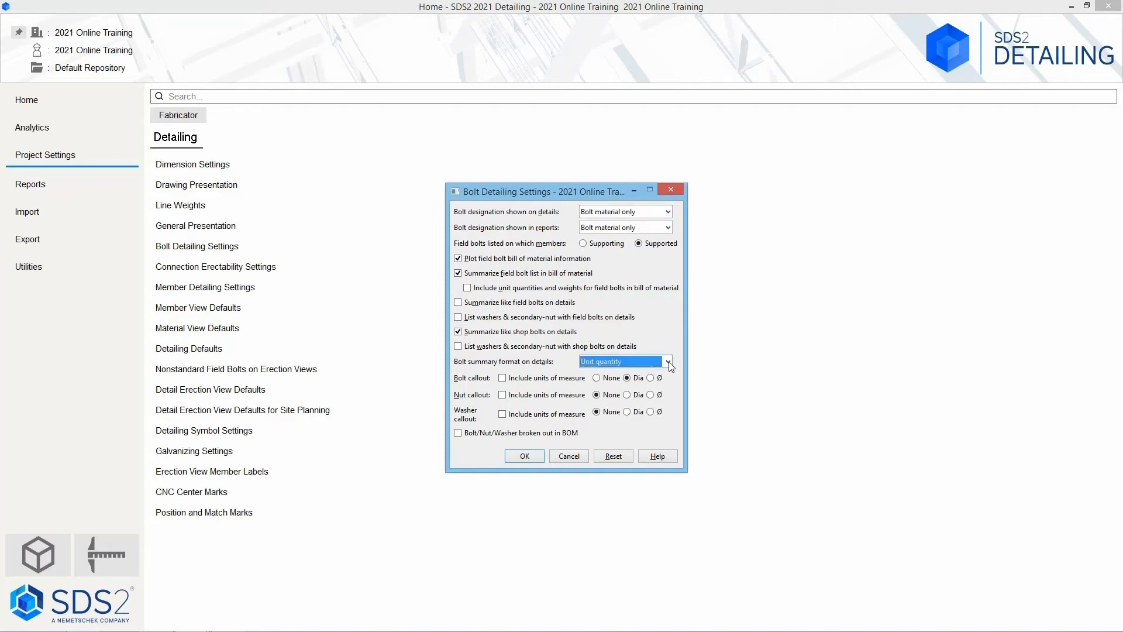
left_click(668, 361)
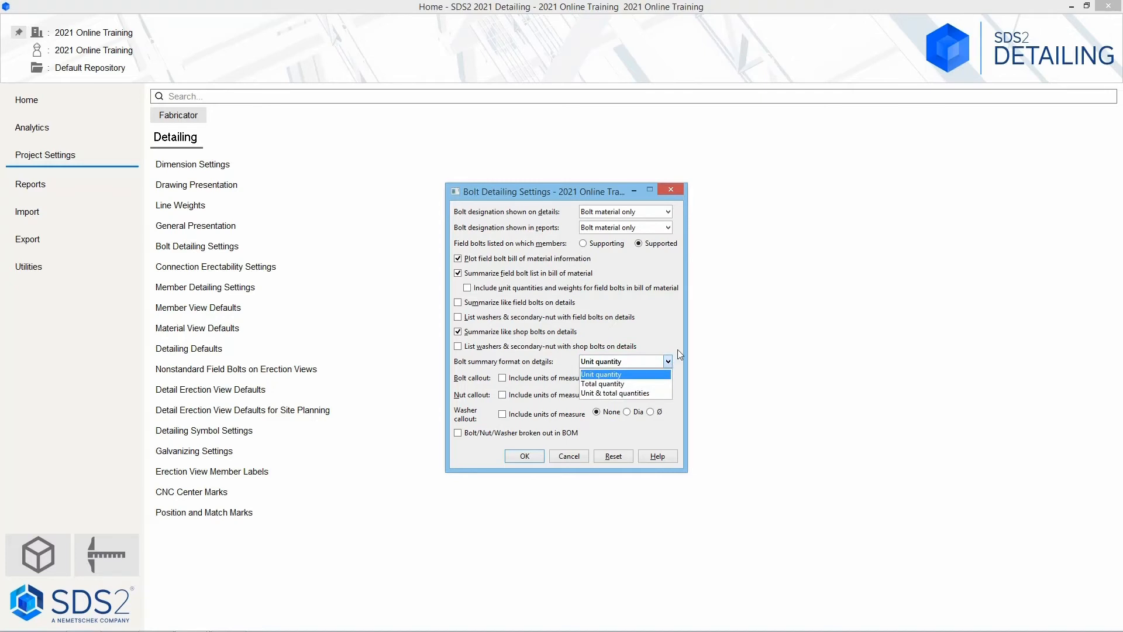
left_click(678, 349)
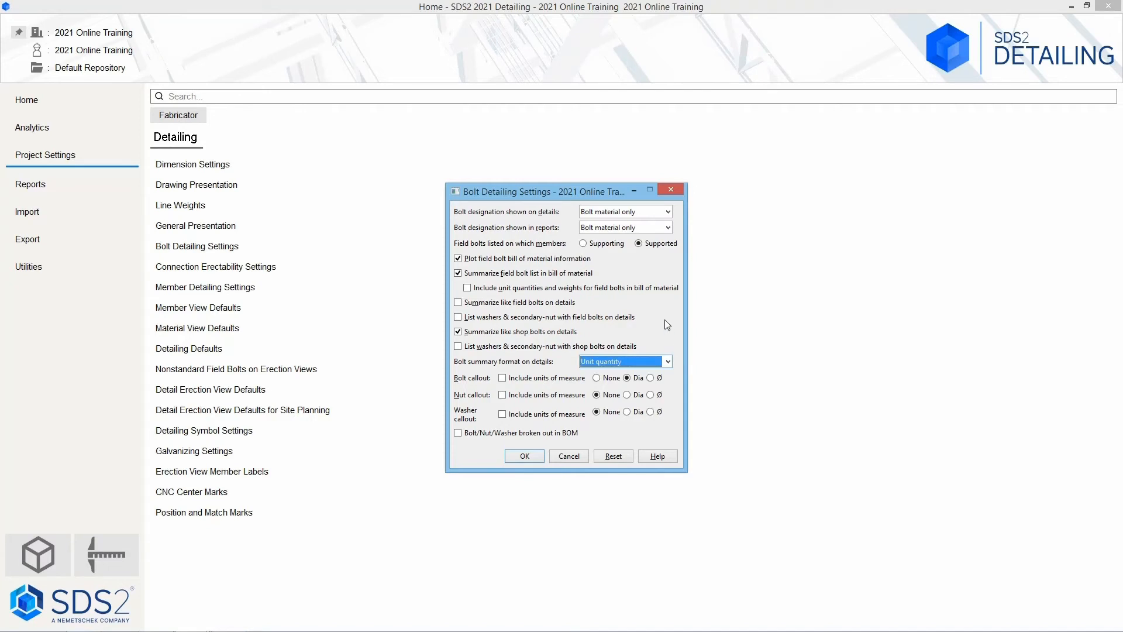
left_click(667, 190)
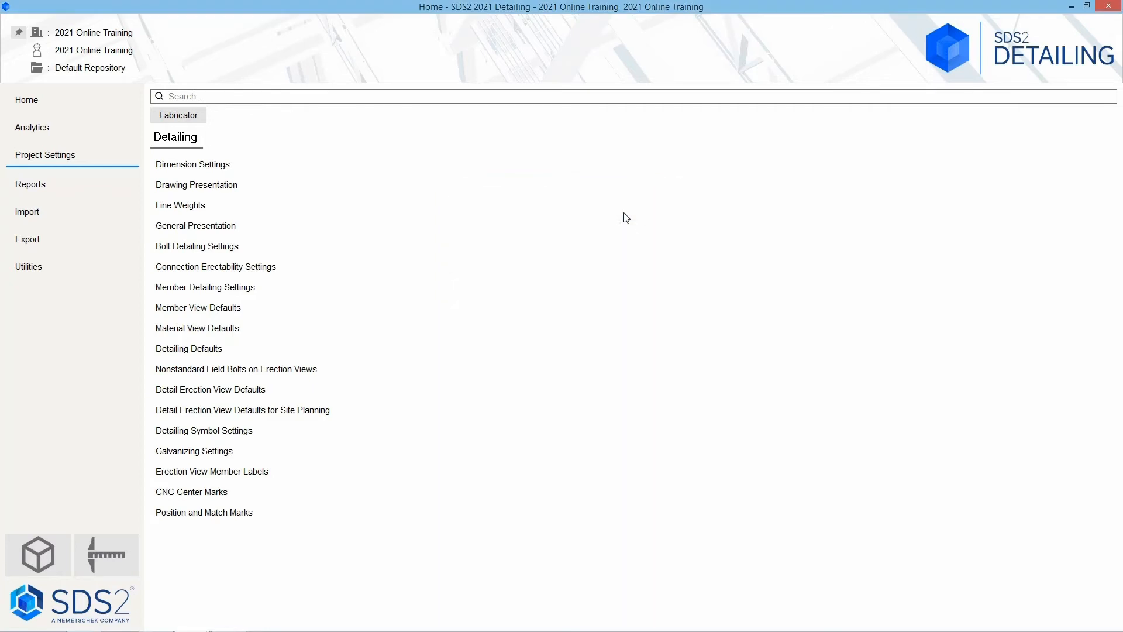
- Review the Connection Erectability Settings, including the field bolted stability angle choices and the 3/4 bolt's detailing options, and accept the dialog
left_click(311, 268)
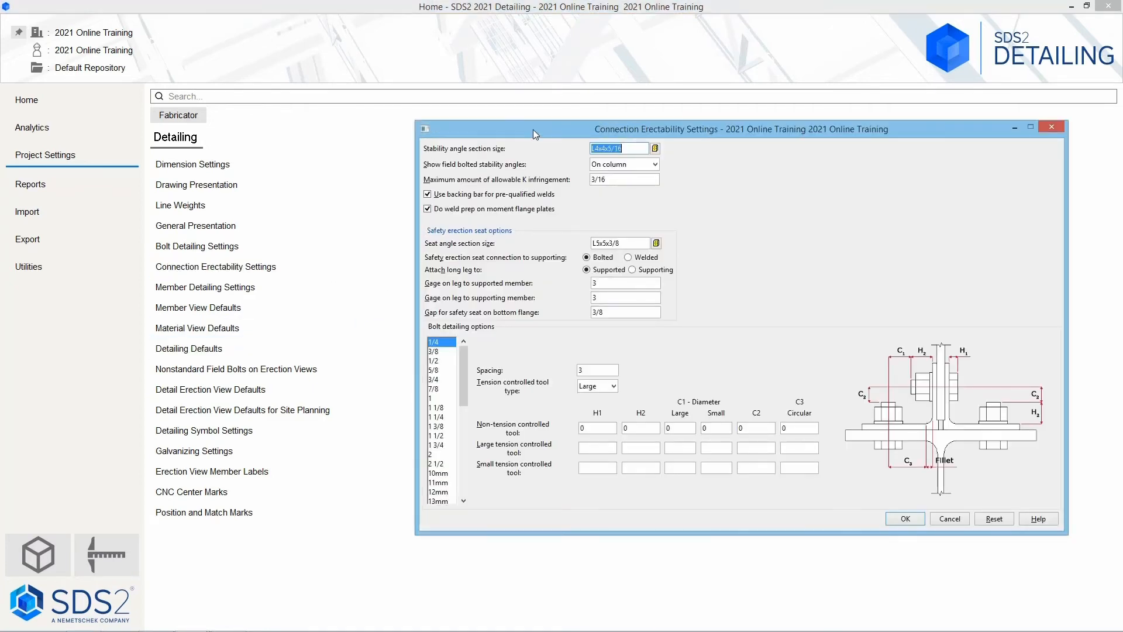
left_click_drag(532, 128, 371, 109)
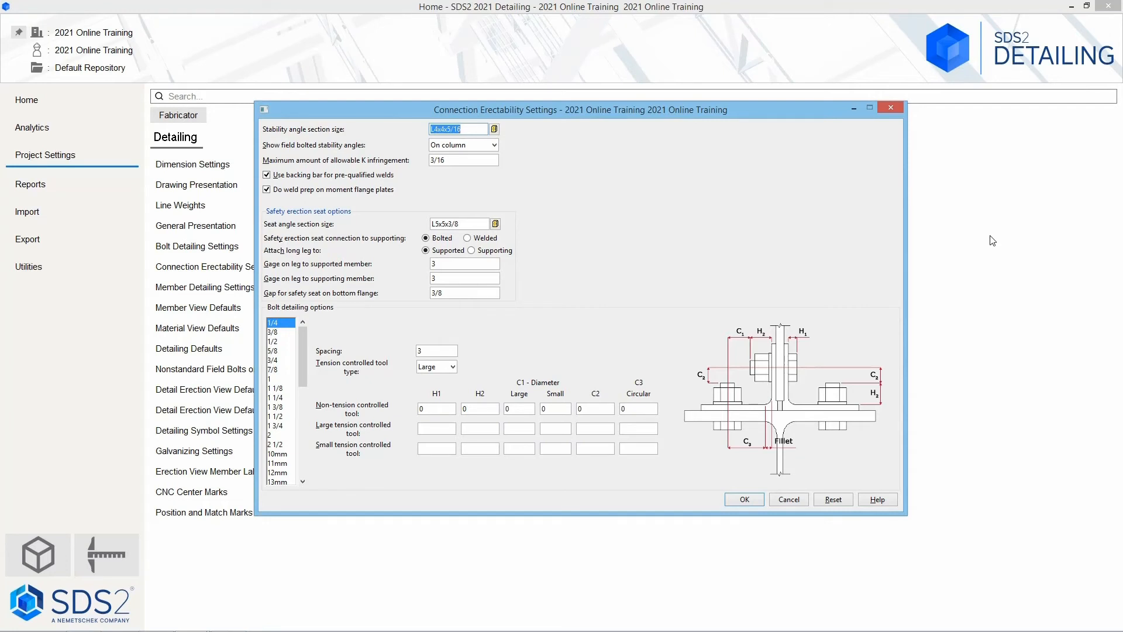
left_click(489, 147)
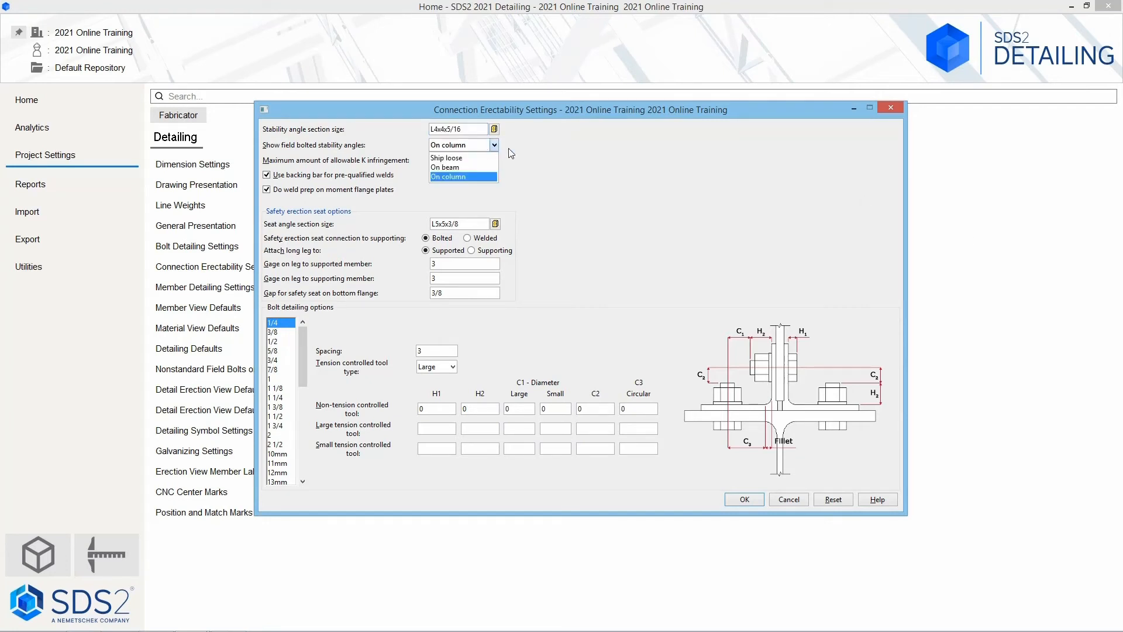
left_click(690, 185)
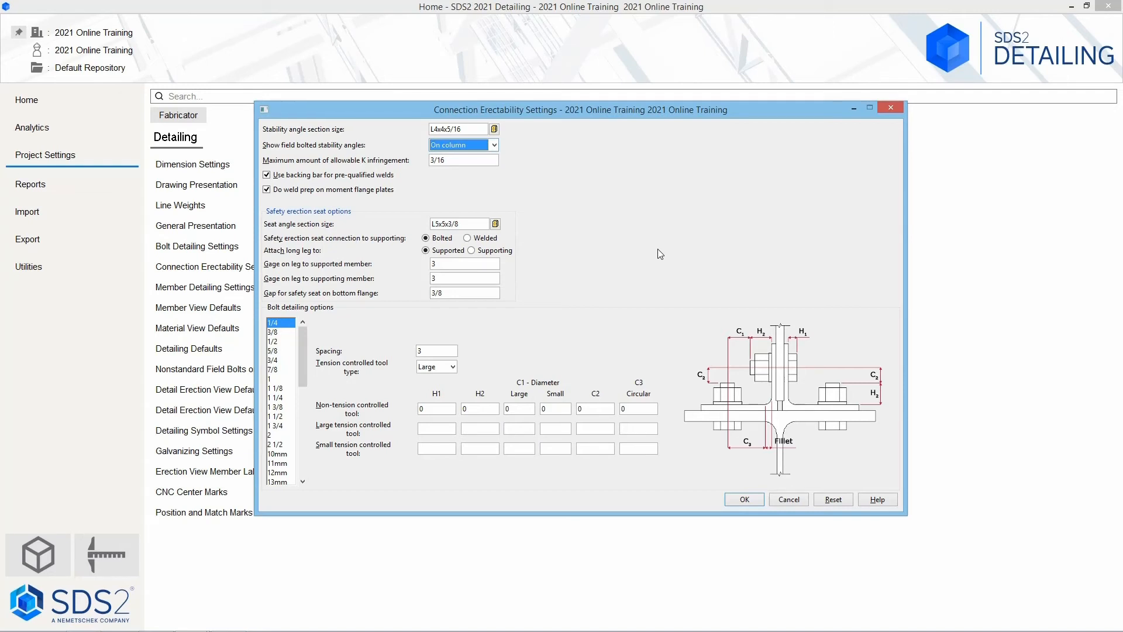
left_click(280, 359)
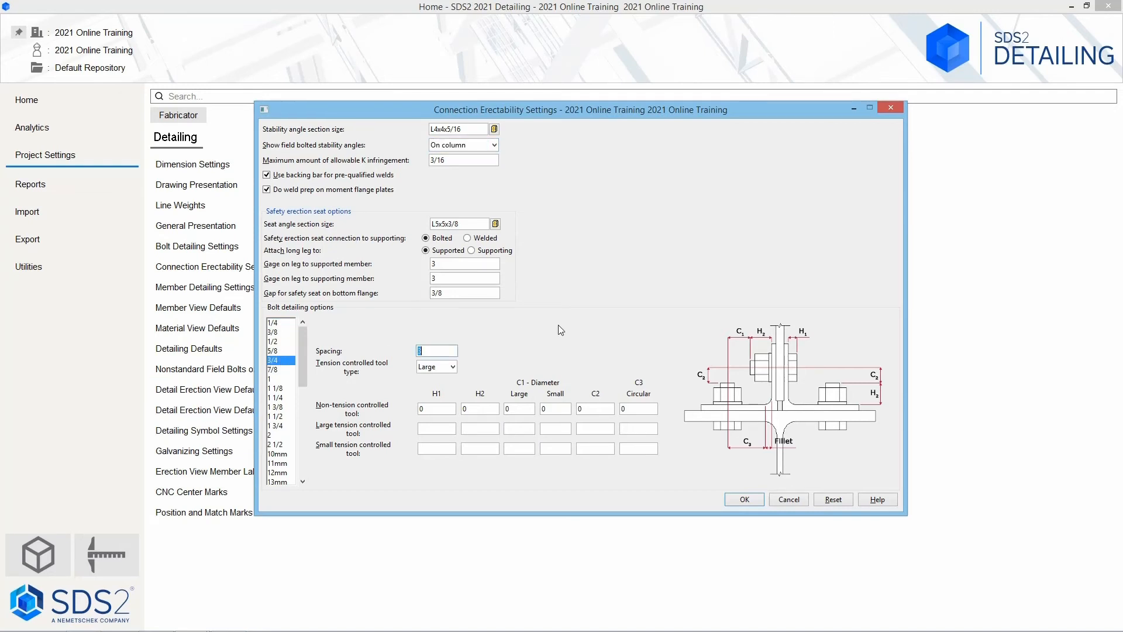
key("Tab")
left_click(744, 498)
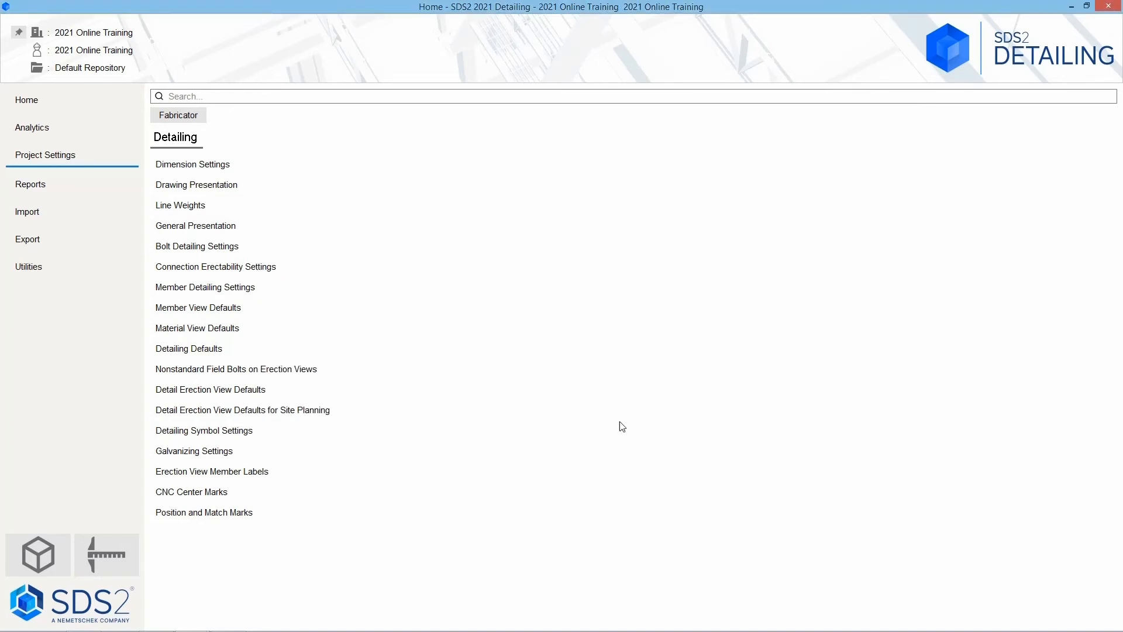
- Open the Member Detailing Settings and examine the beam options, including the cope cut types, and the column options
left_click(205, 287)
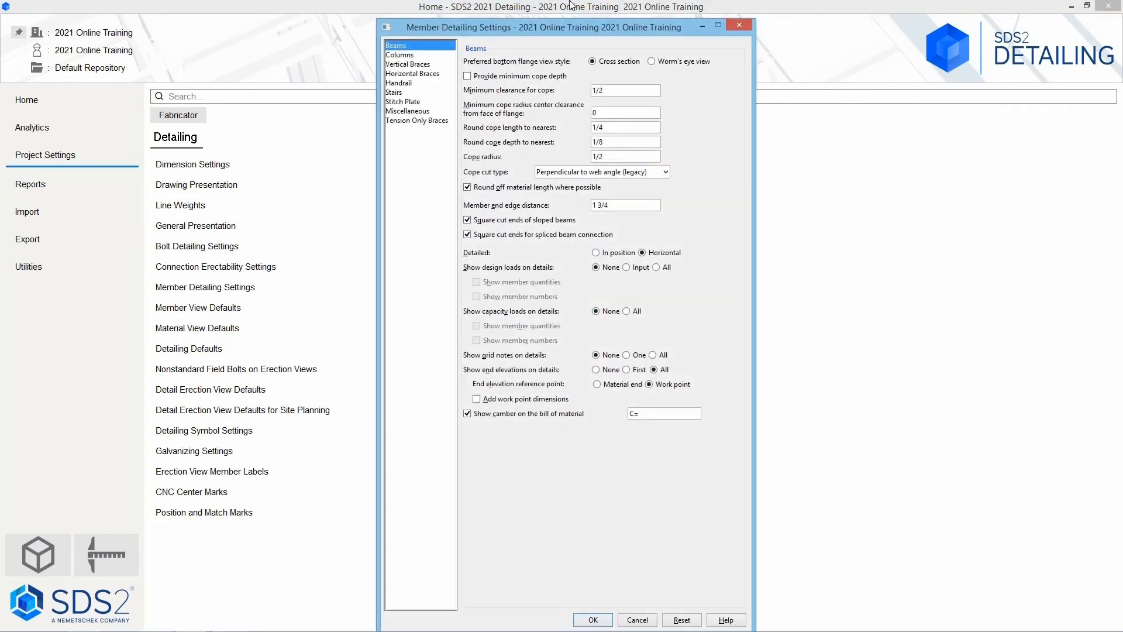
left_click_drag(556, 28, 526, 21)
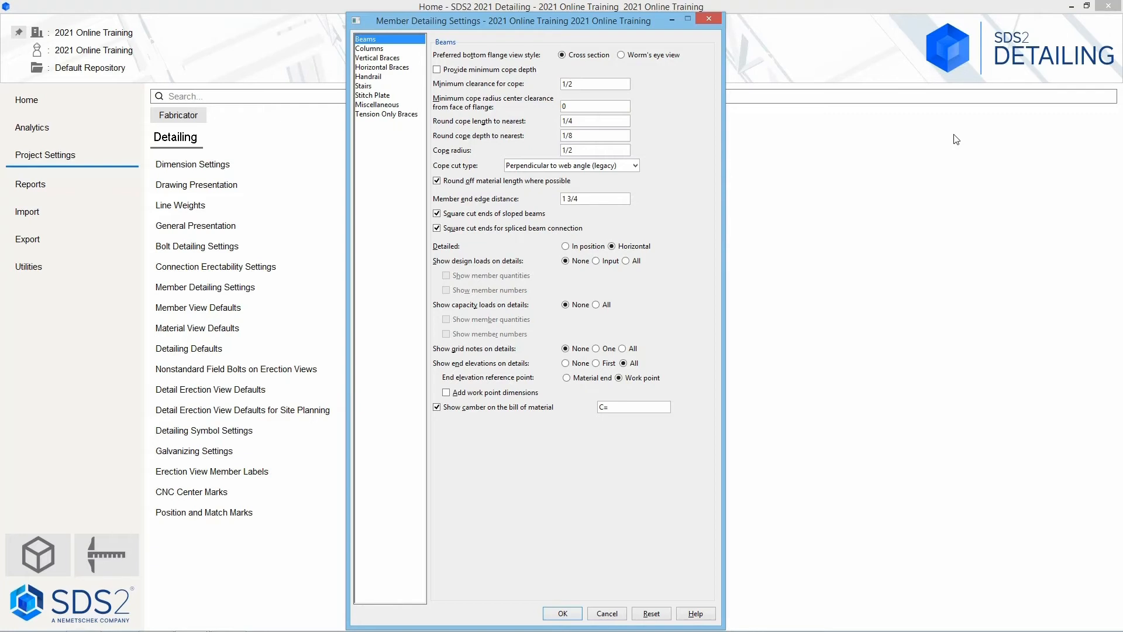
left_click(587, 166)
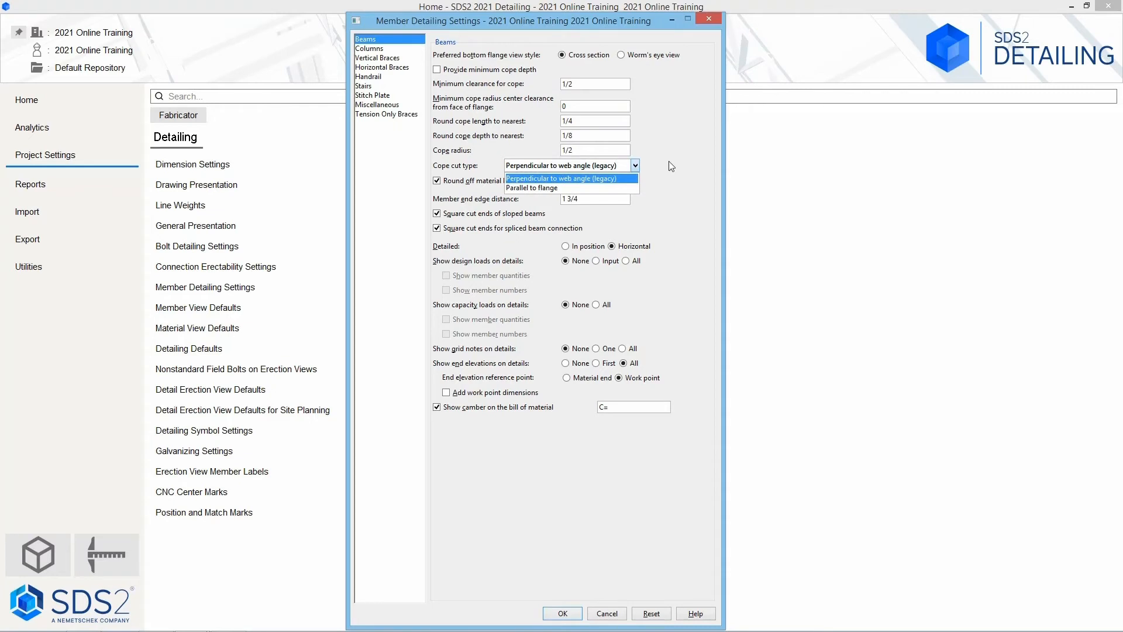
left_click(691, 166)
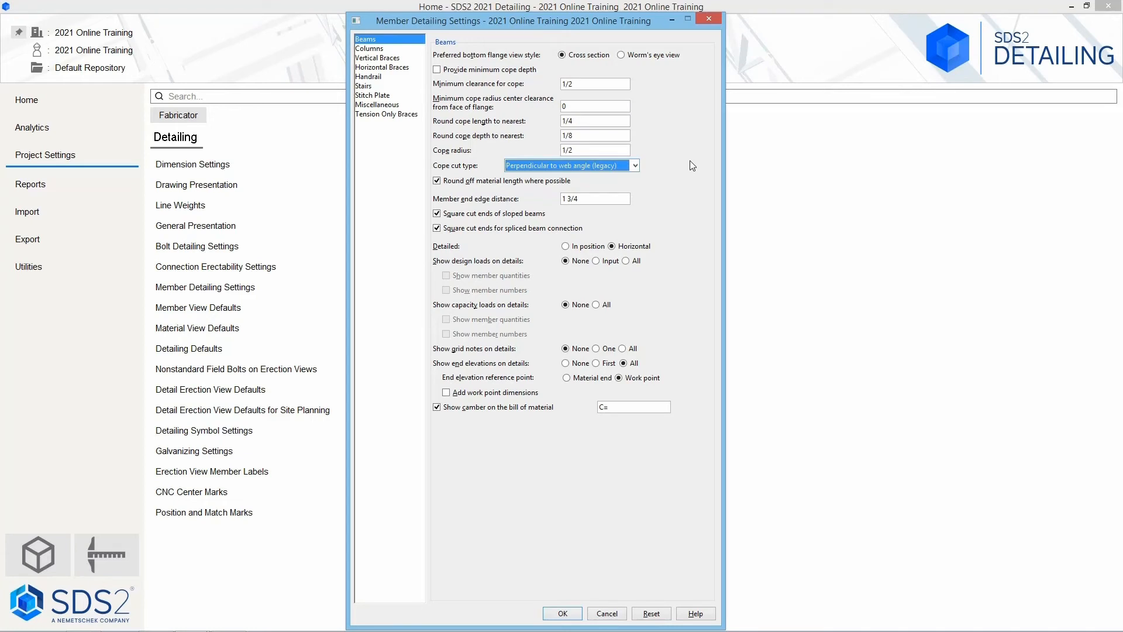
left_click(379, 49)
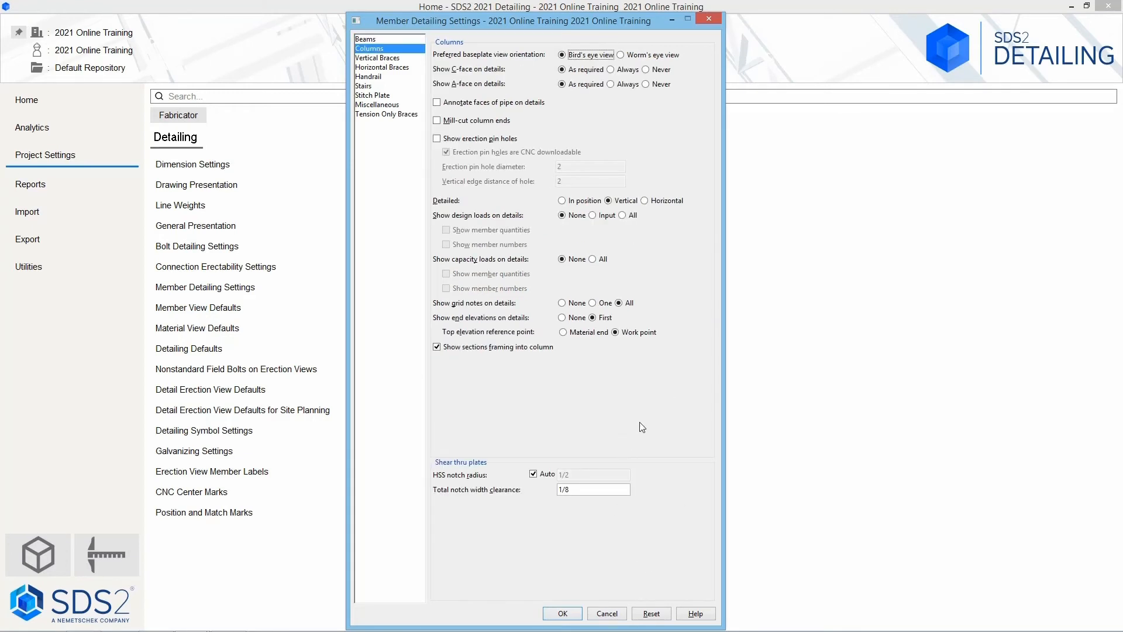
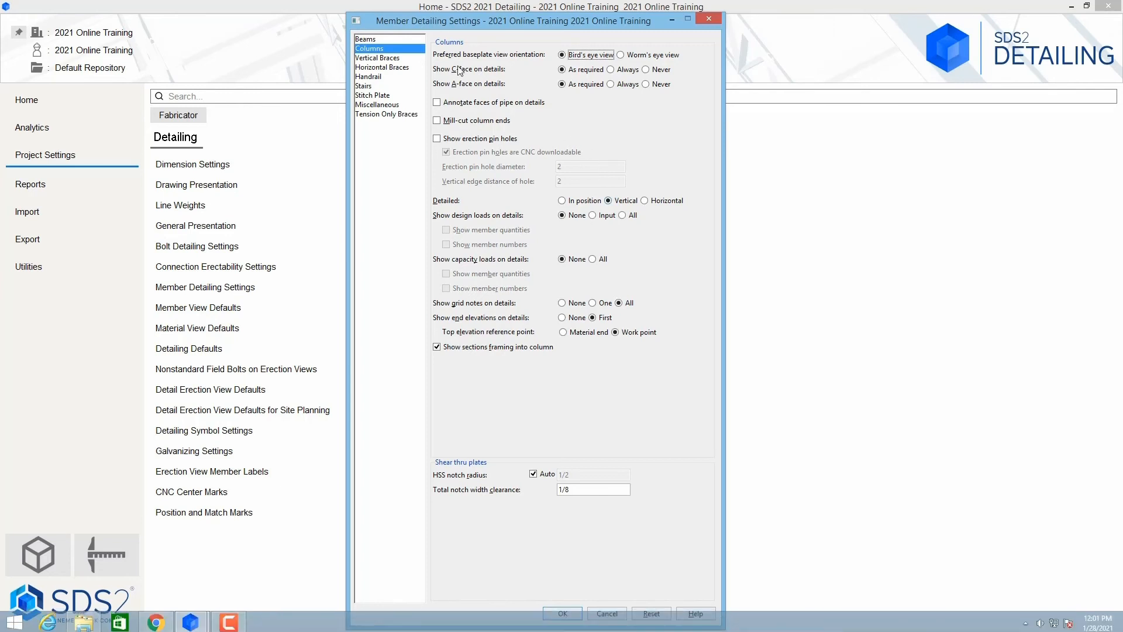
- Examine the vertical brace detailing options, including the choices for HSS erection bolts, their hole type and the intersection gusset notch preparation
left_click(408, 59)
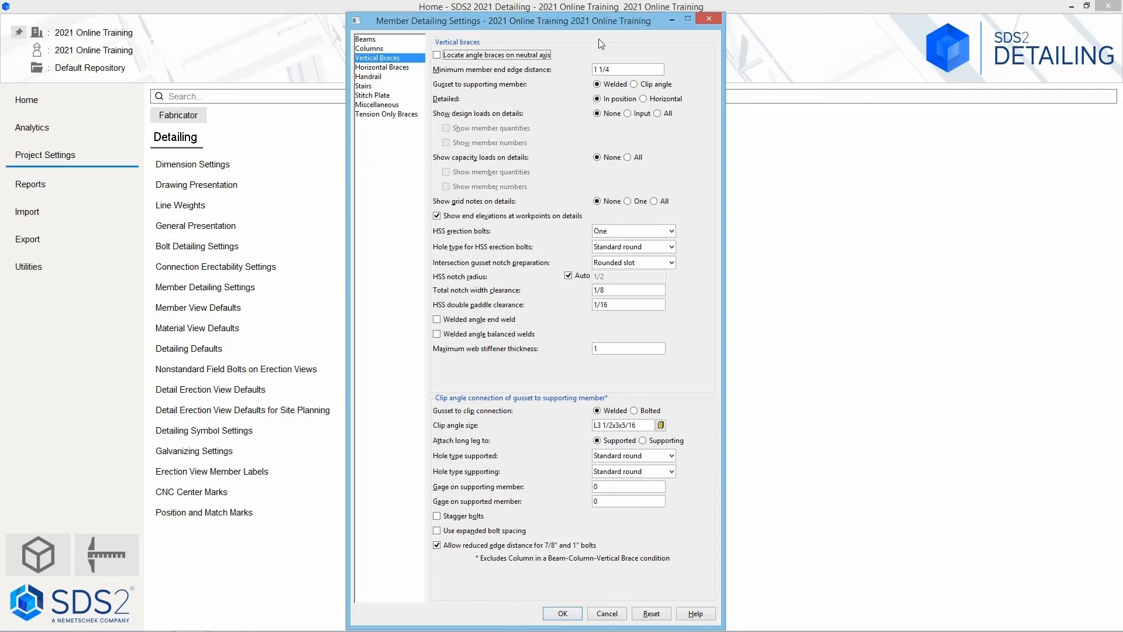
left_click(671, 230)
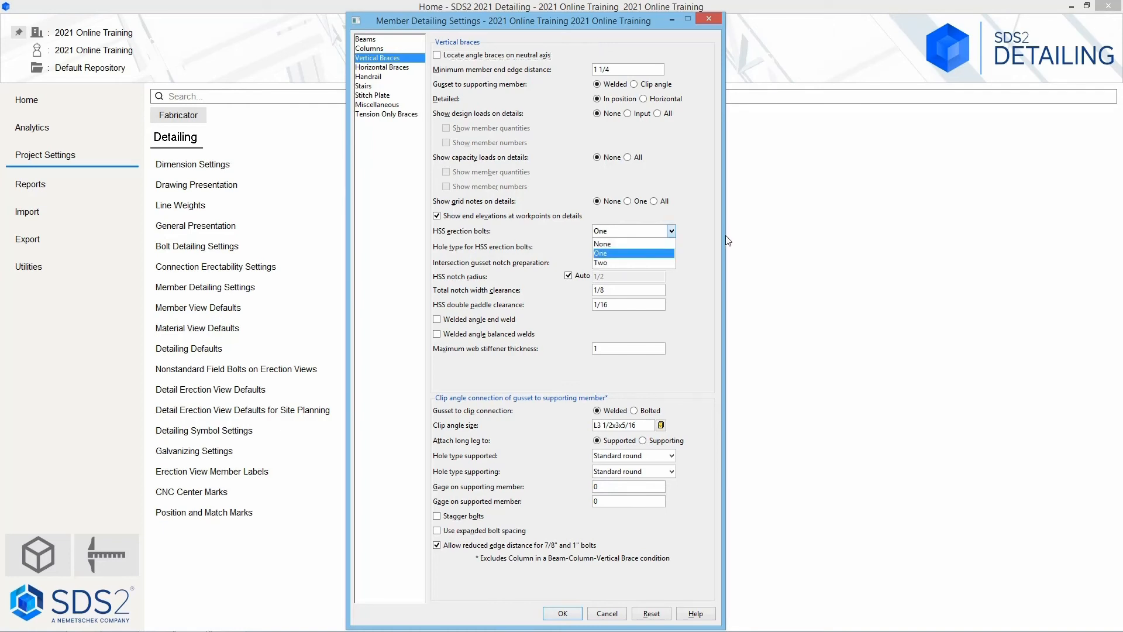
left_click(728, 229)
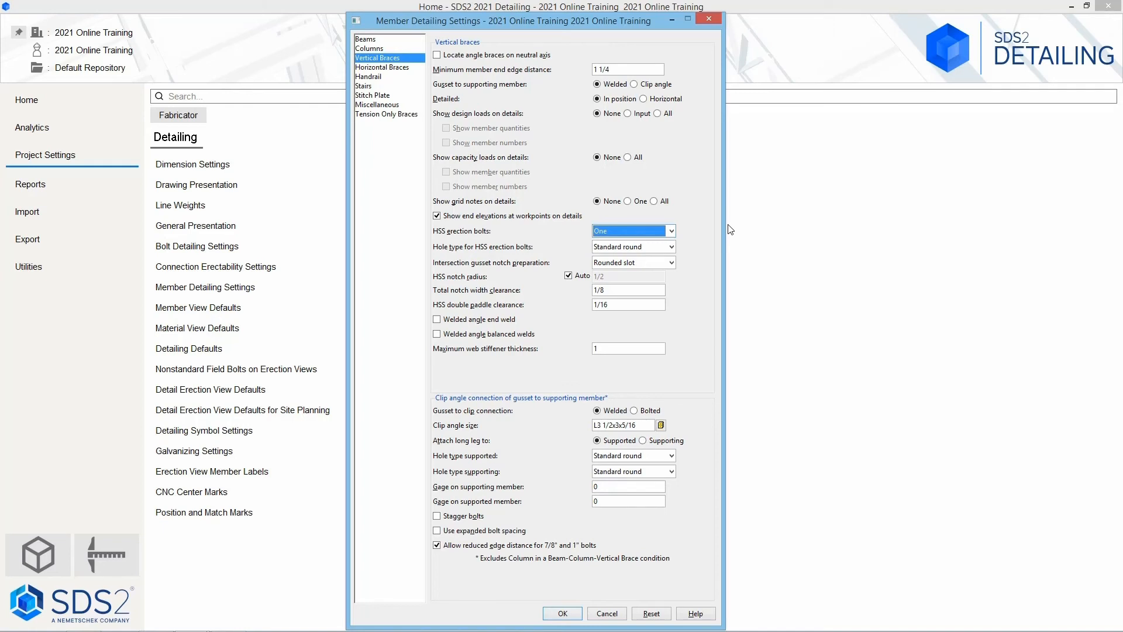
left_click(670, 246)
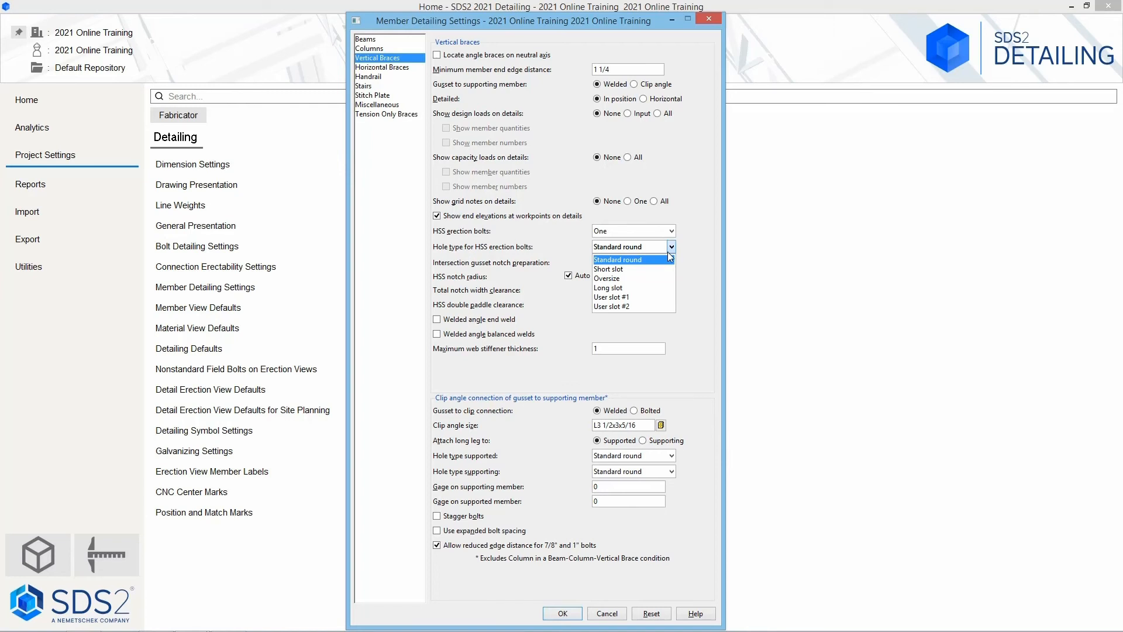
left_click(668, 259)
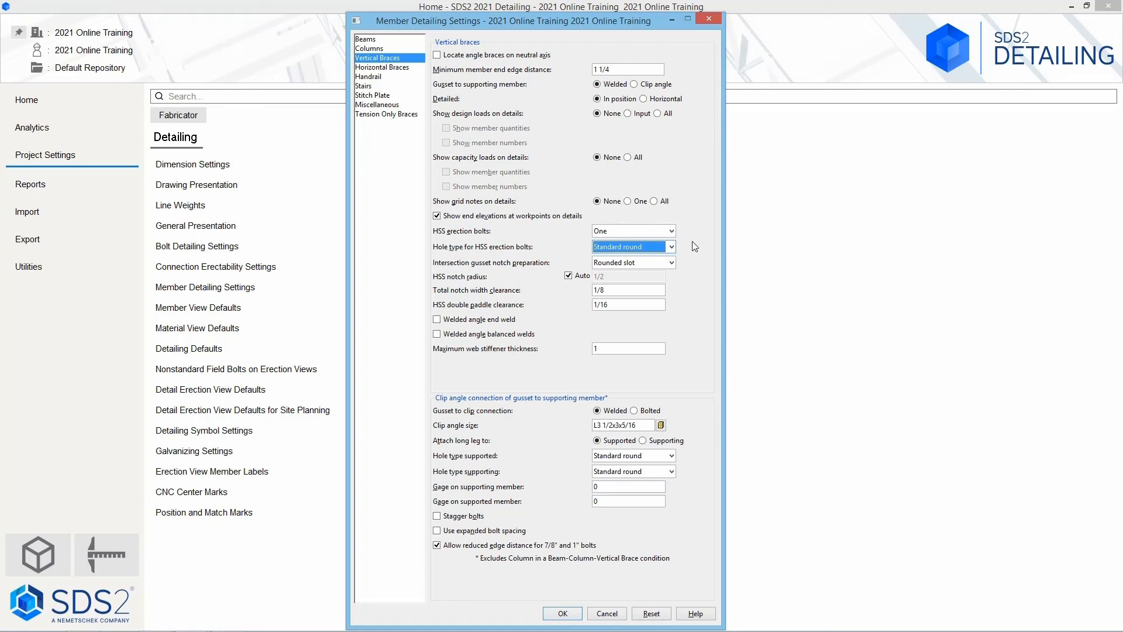
left_click(672, 259)
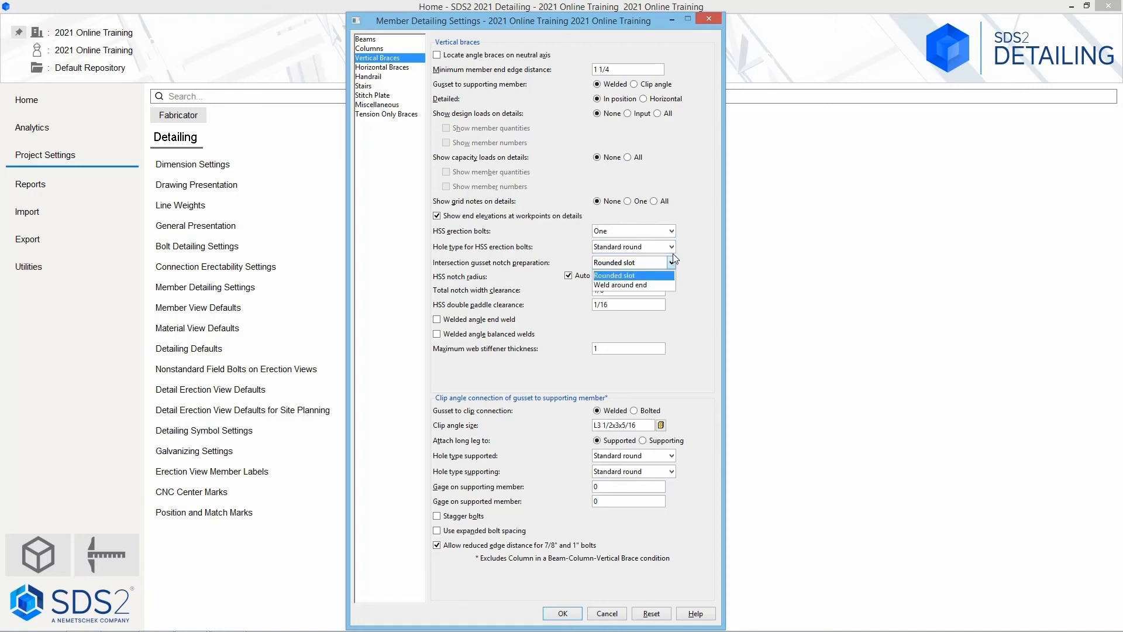
left_click(693, 249)
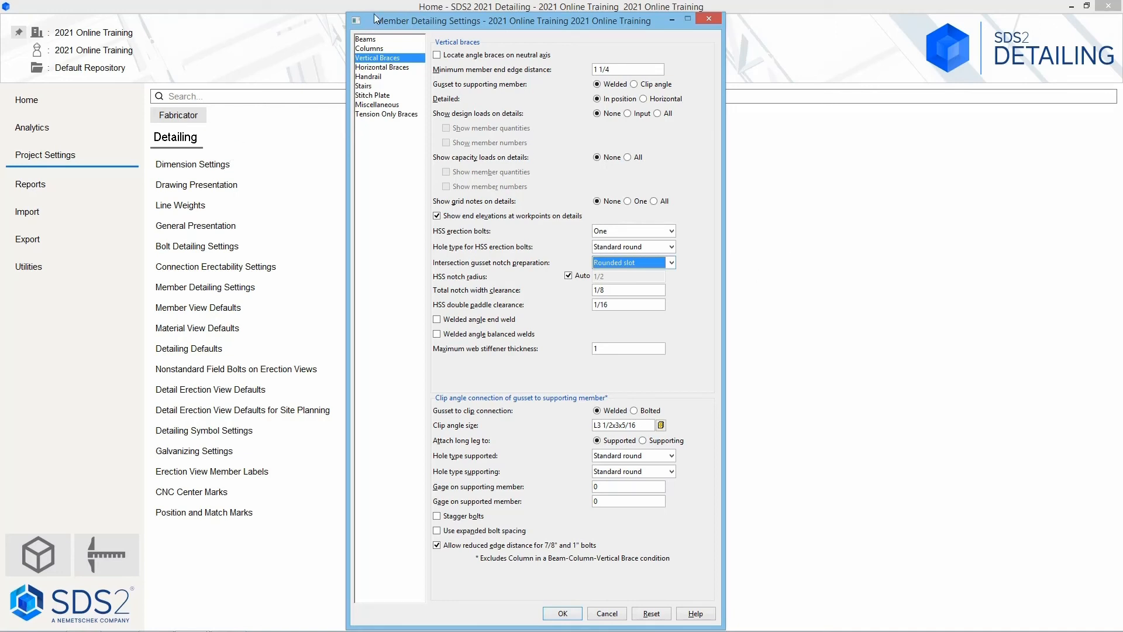
- Examine the horizontal brace detailing options, including the choices for which side the gusset clips go on
left_click(370, 67)
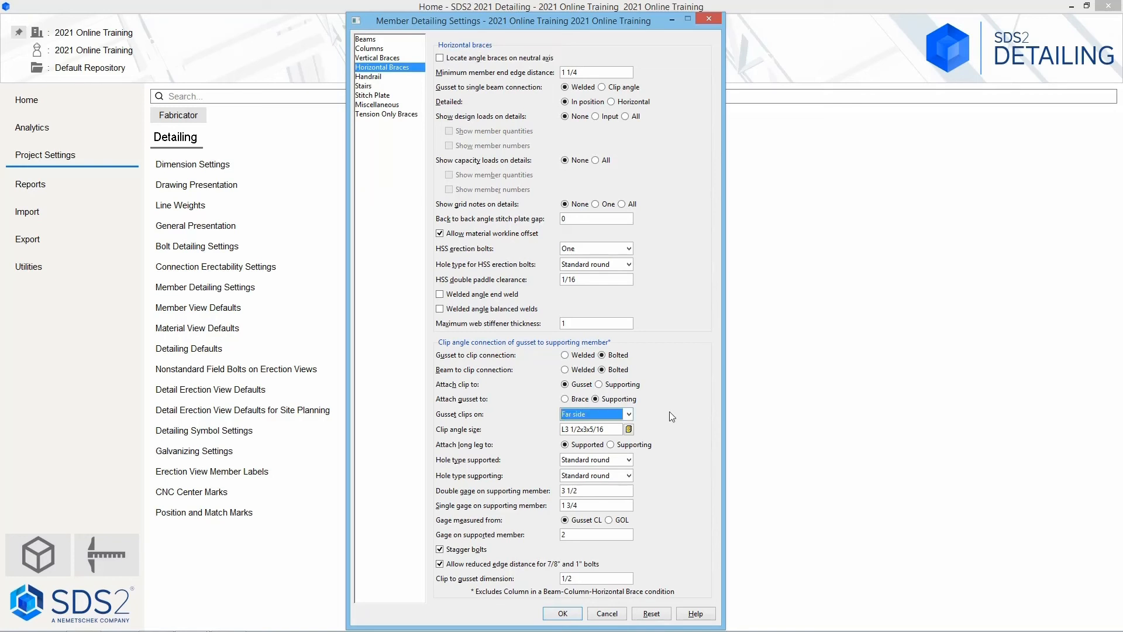
left_click(629, 414)
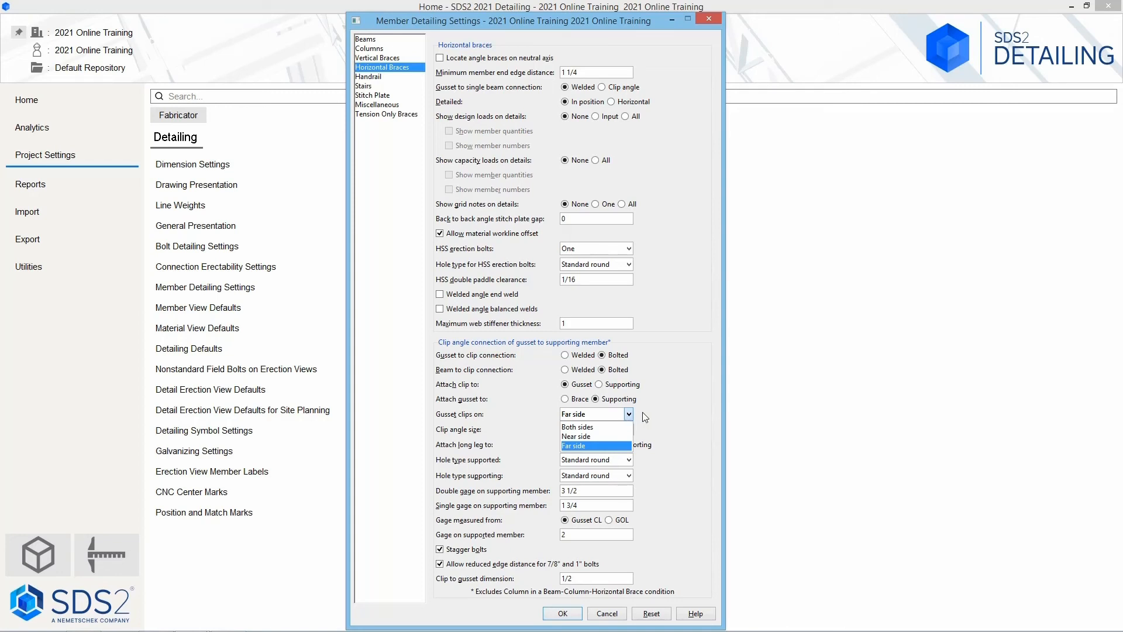
left_click(645, 417)
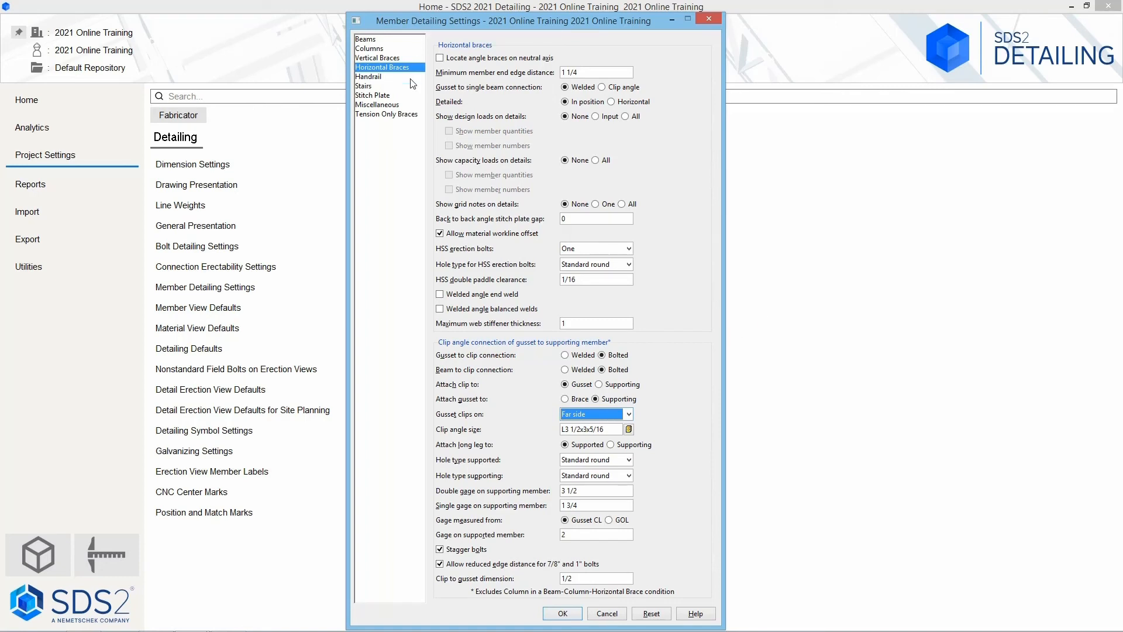
- Examine the handrail noting options and the stair stringer view orientation and length options
left_click(374, 86)
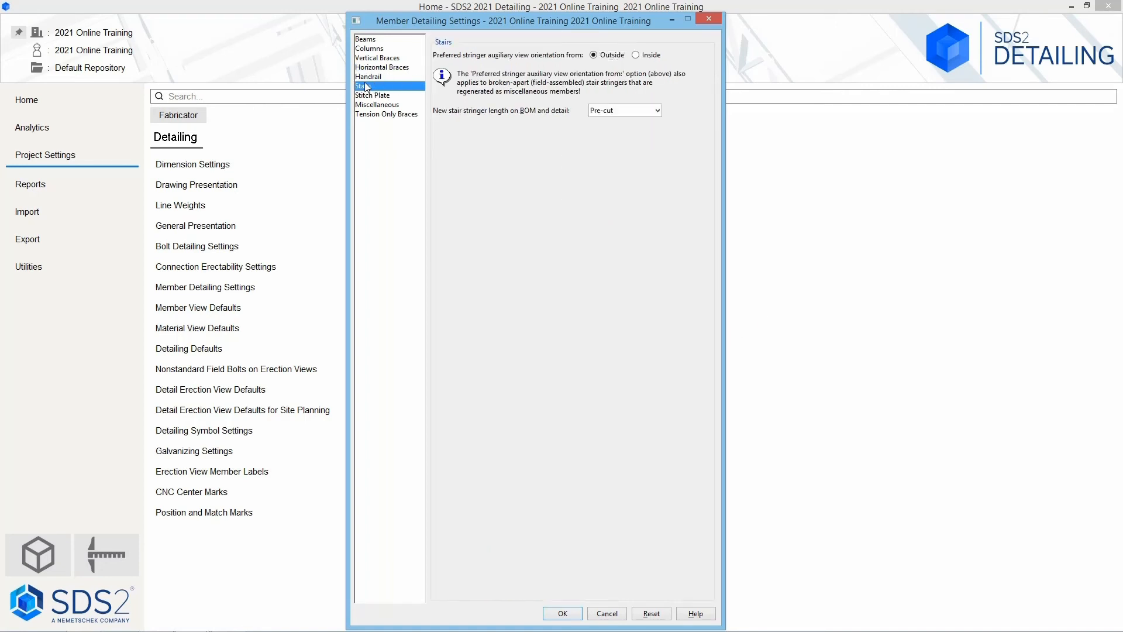
left_click(366, 78)
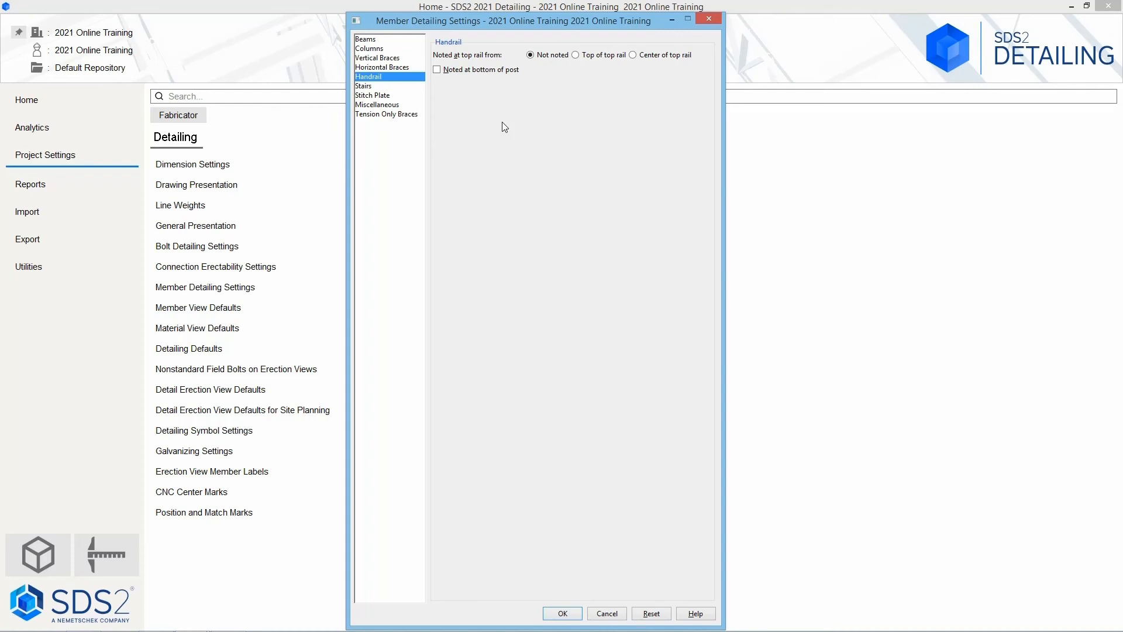
left_click(369, 86)
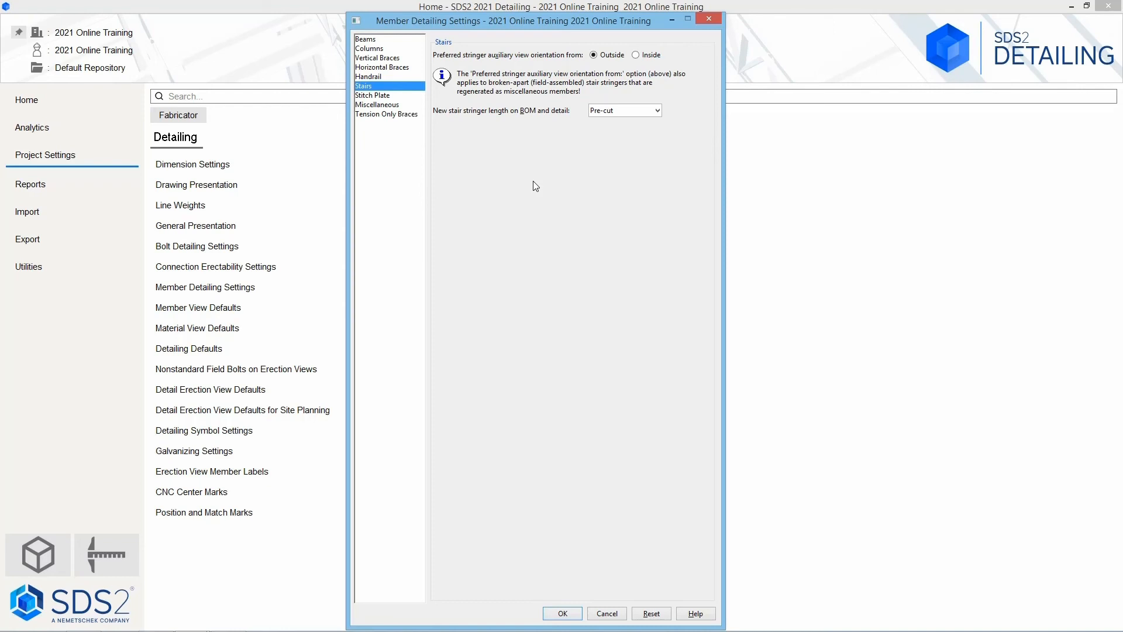
- Examine the stitch plate options, including the spacer type choices for double bracing
left_click(402, 97)
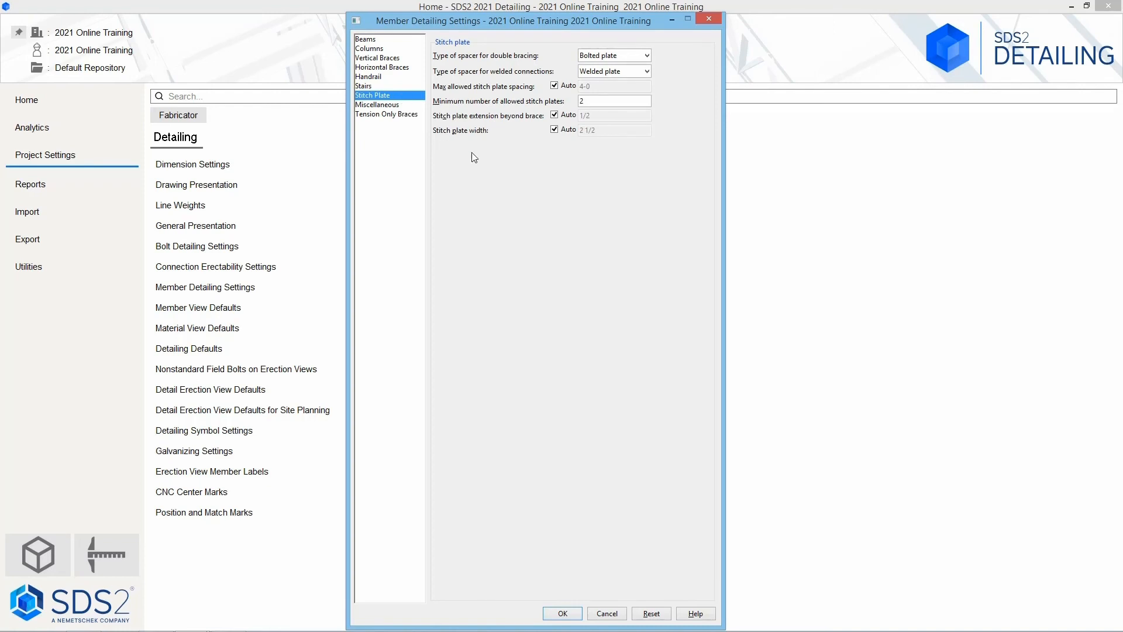
left_click(646, 55)
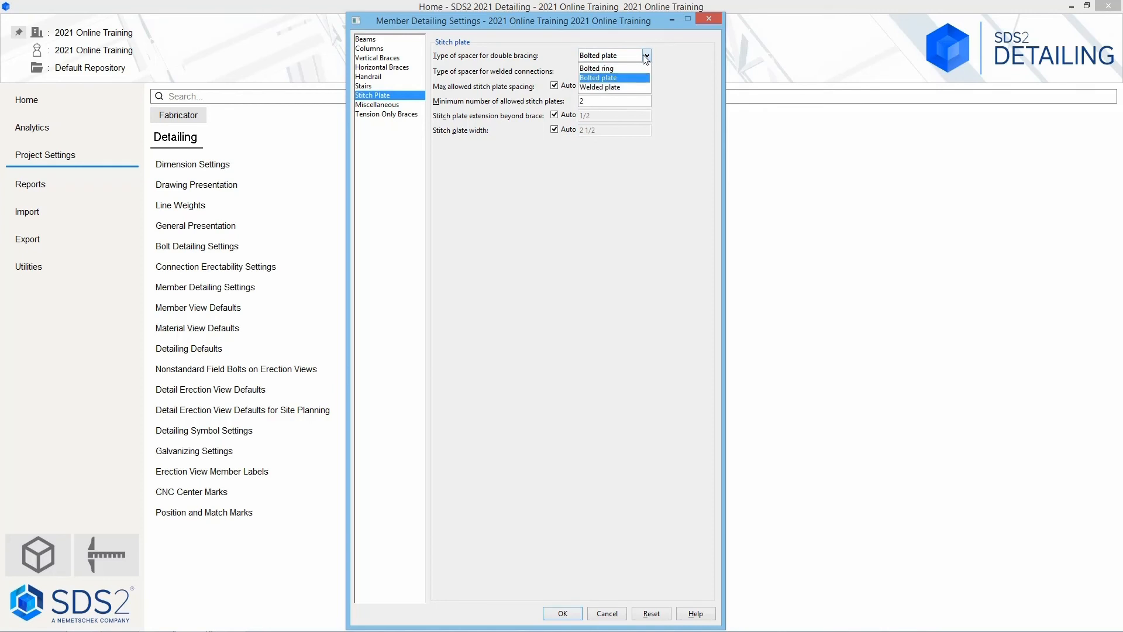
left_click(668, 63)
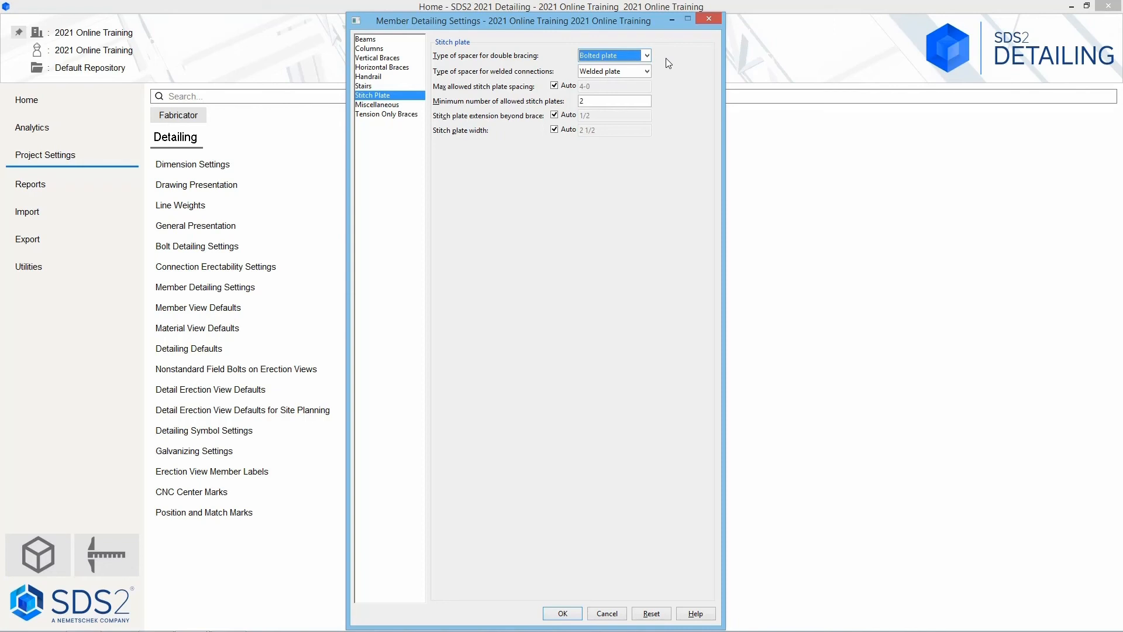
- Review the miscellaneous member and tension only brace options, and accept the Member Detailing Settings
left_click(390, 105)
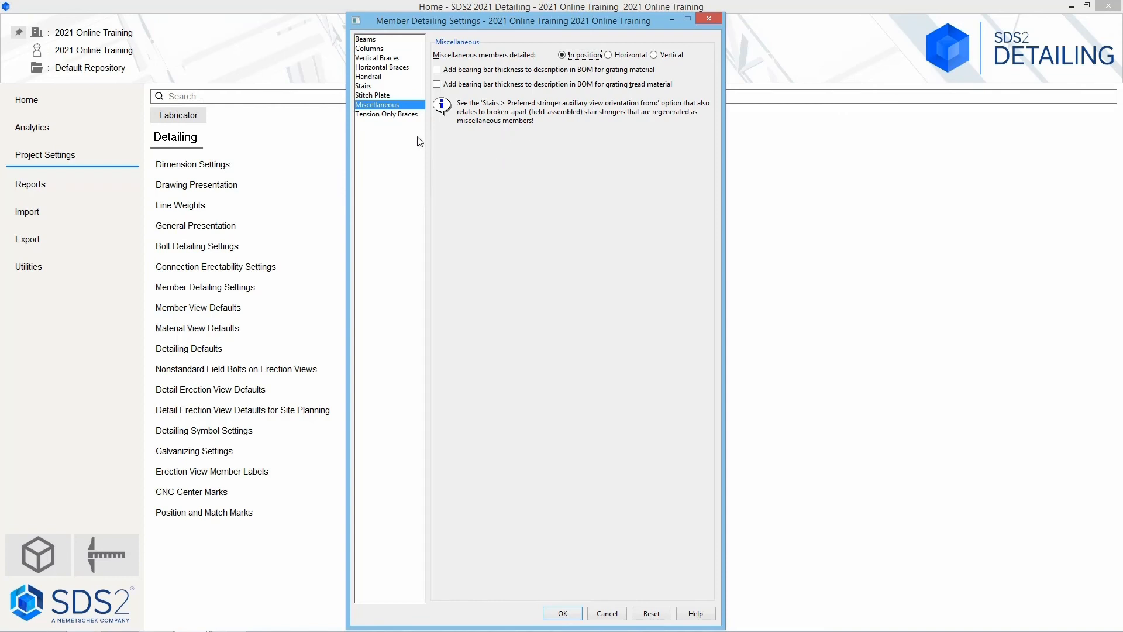
left_click(407, 115)
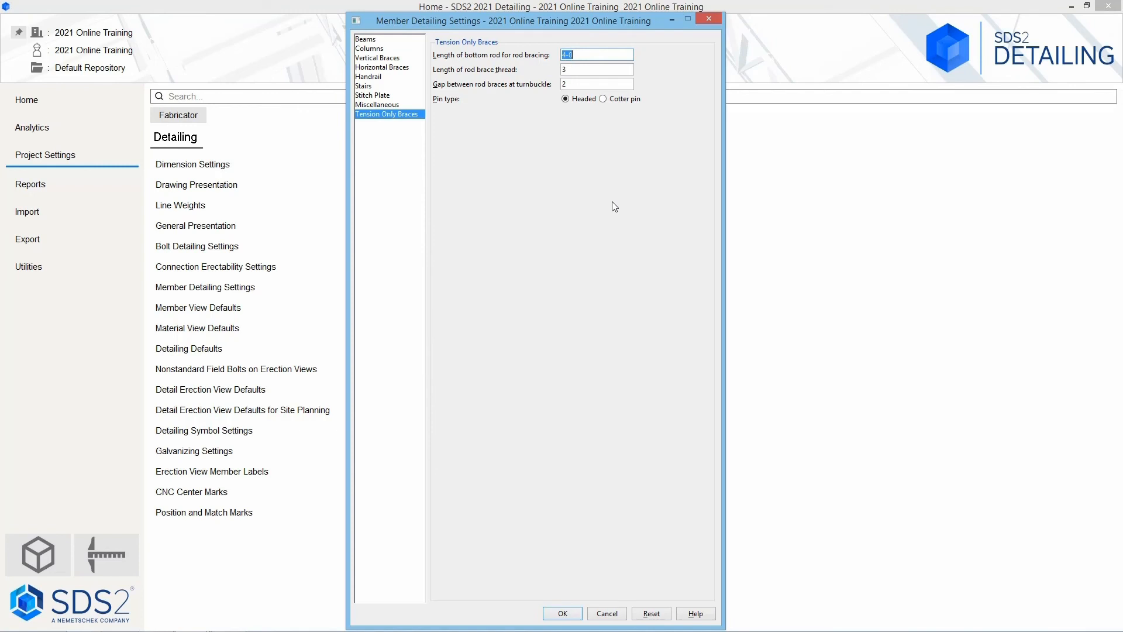
left_click(561, 614)
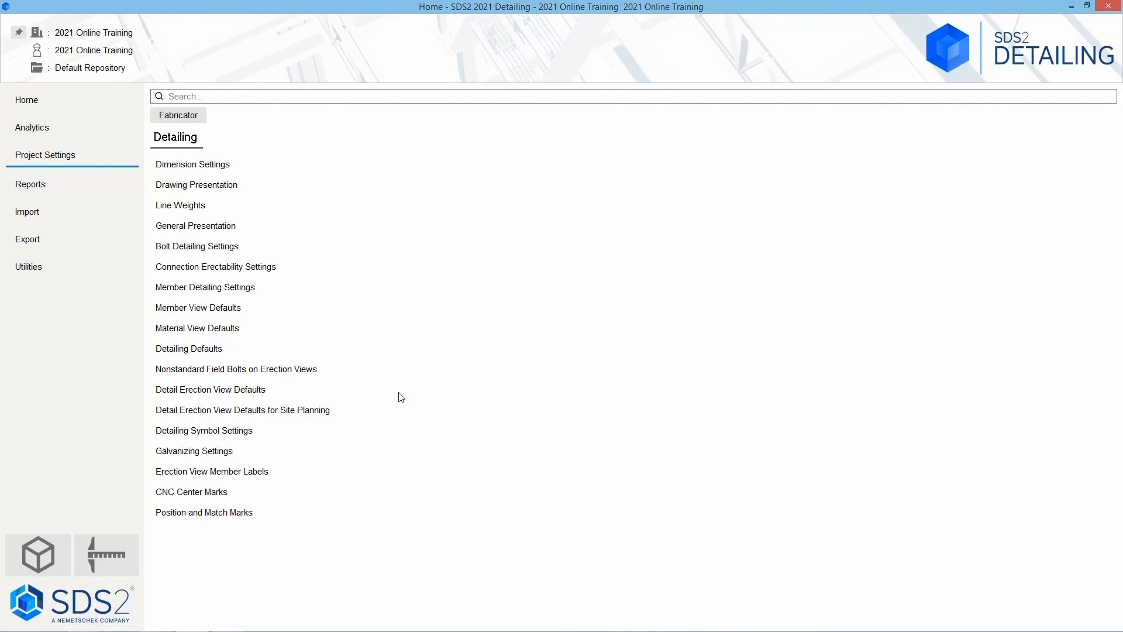
- Review the view depths in the Member View Defaults and Material View Defaults, closing both without changes
left_click(291, 307)
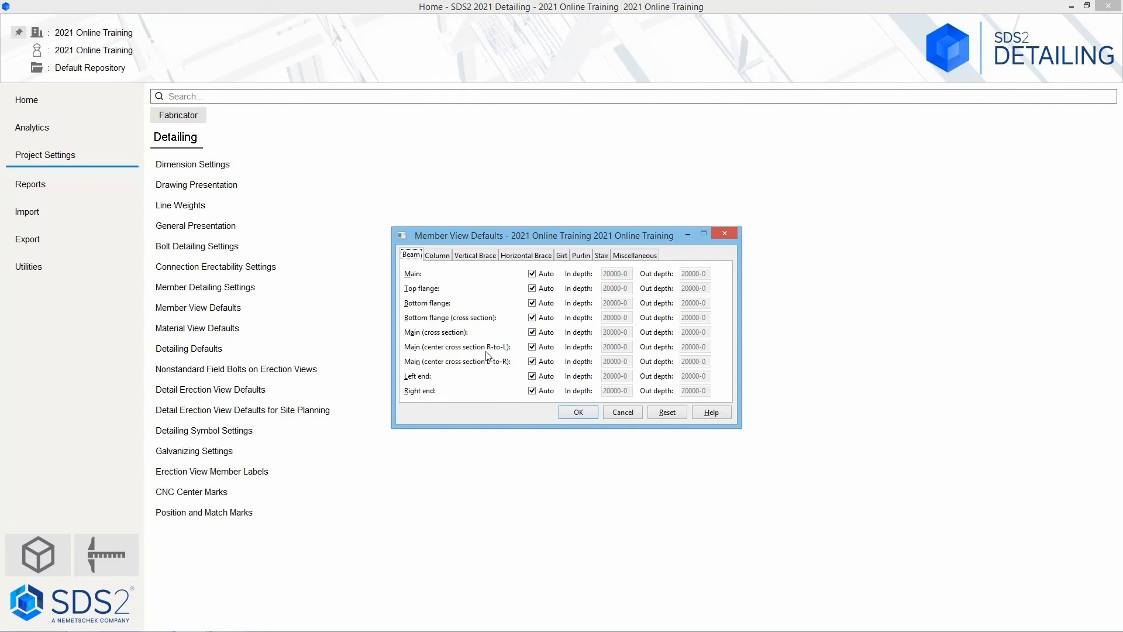
left_click(614, 415)
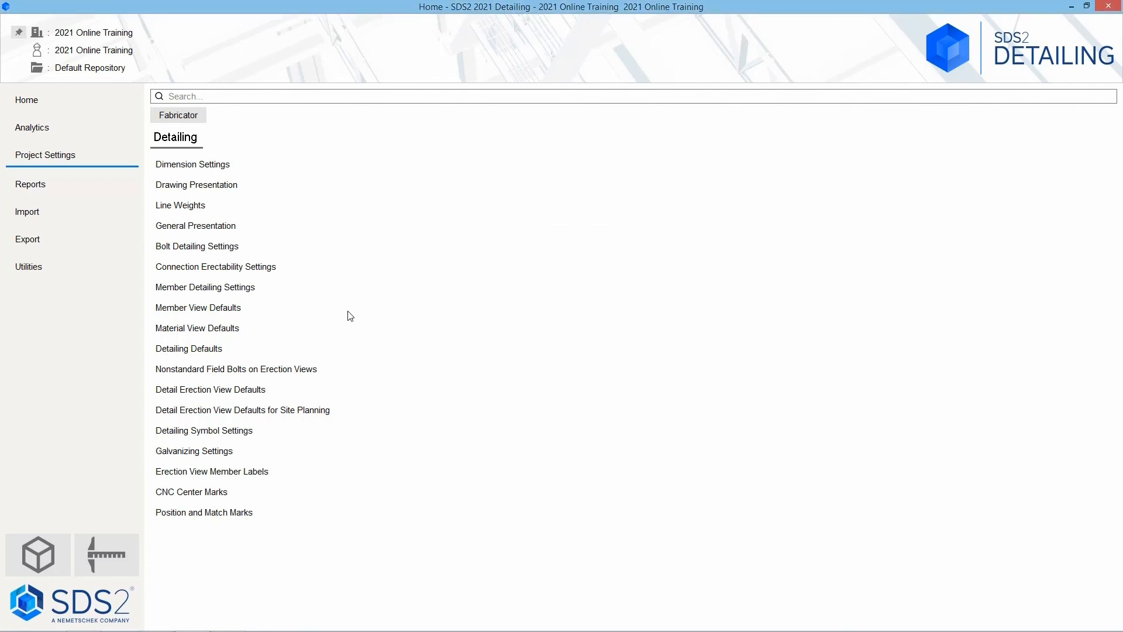
left_click(316, 326)
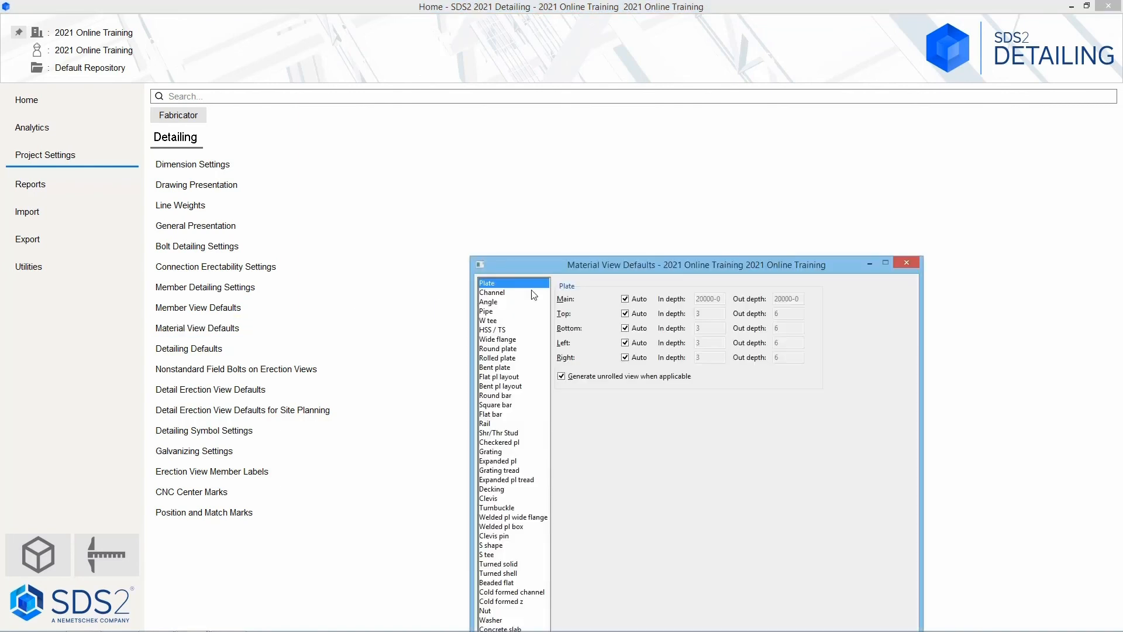
left_click_drag(583, 263, 532, 91)
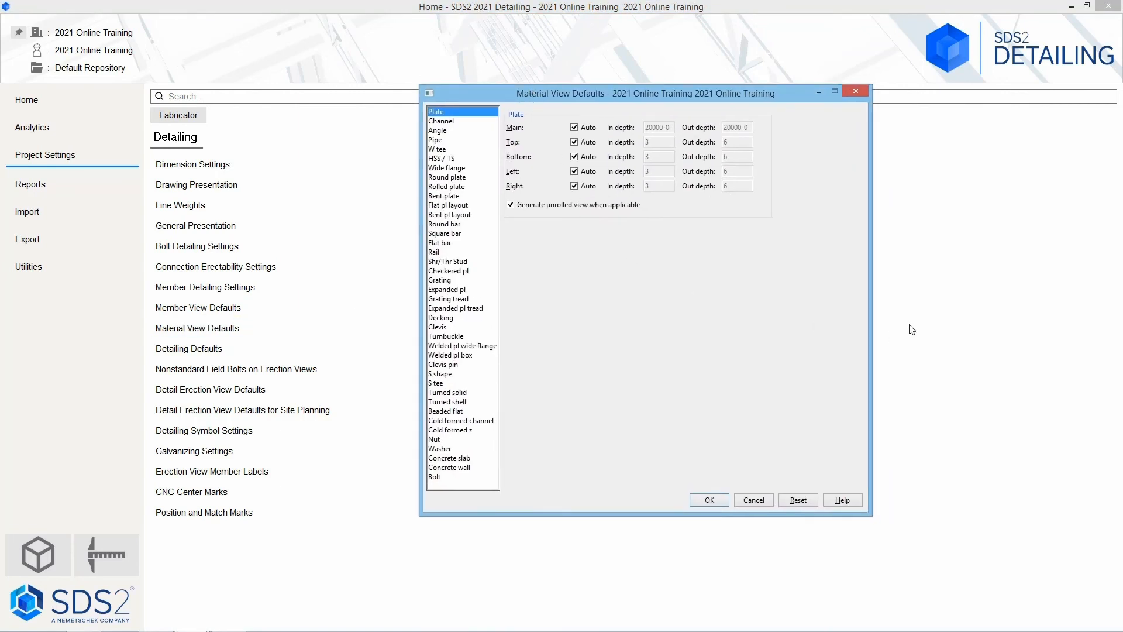
left_click(852, 94)
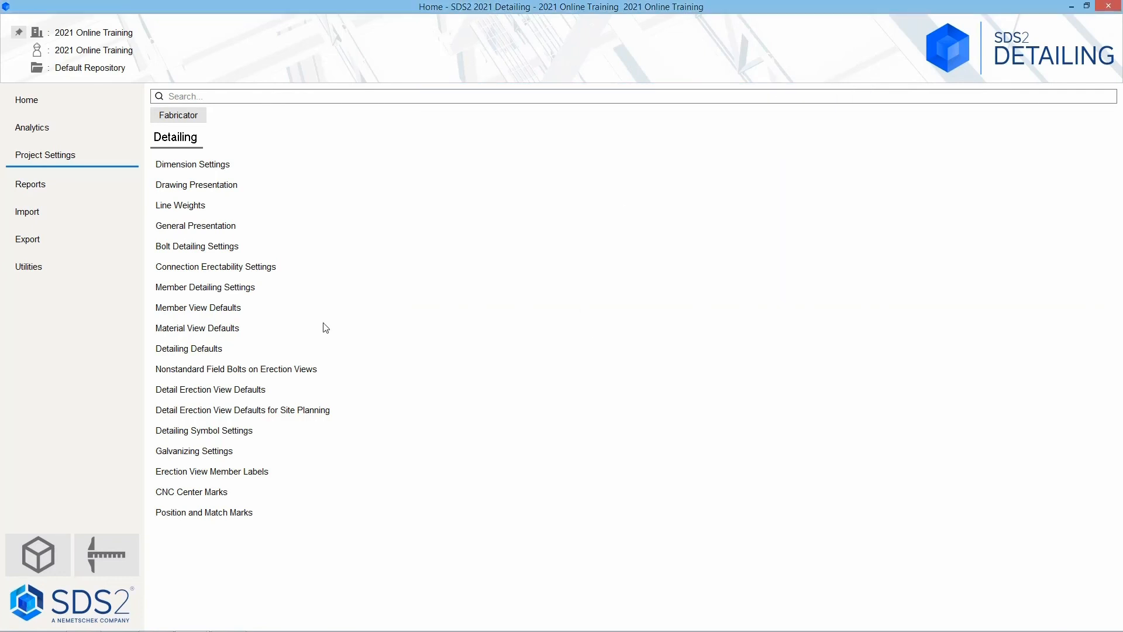
- Review the Detailing Defaults for members, group members and submaterials, and close them without changes
left_click(313, 358)
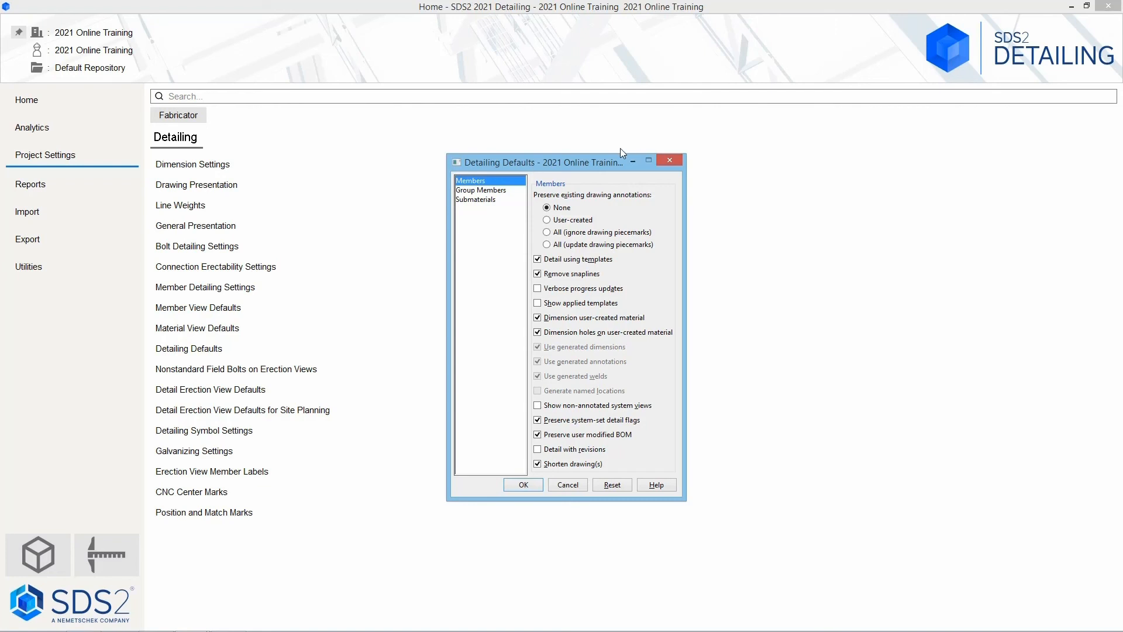
left_click(507, 192)
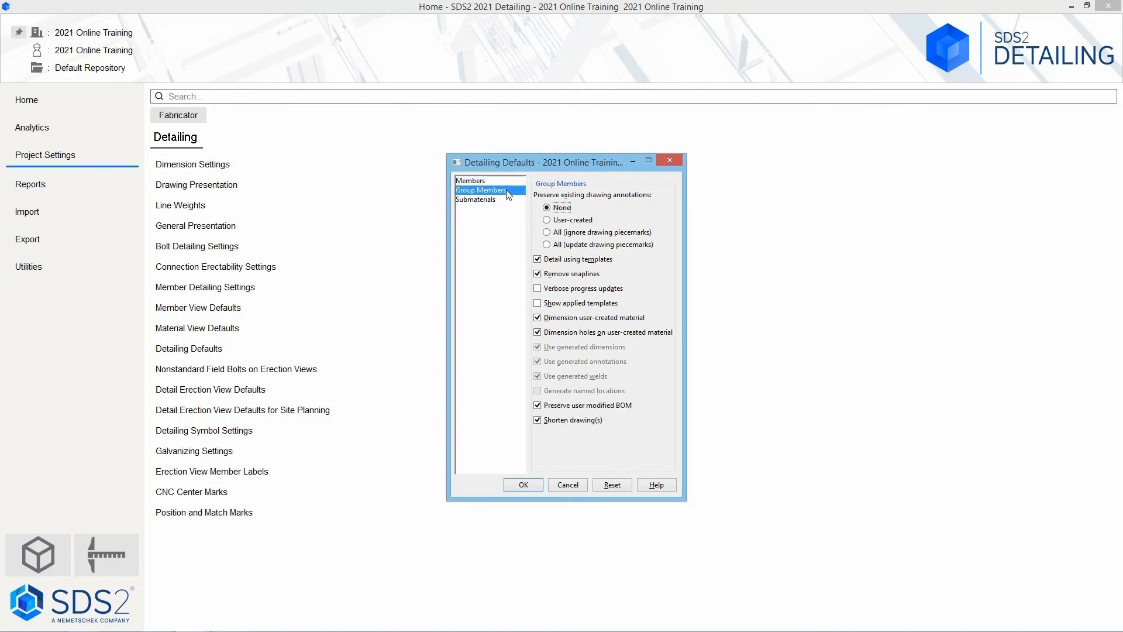
left_click(503, 200)
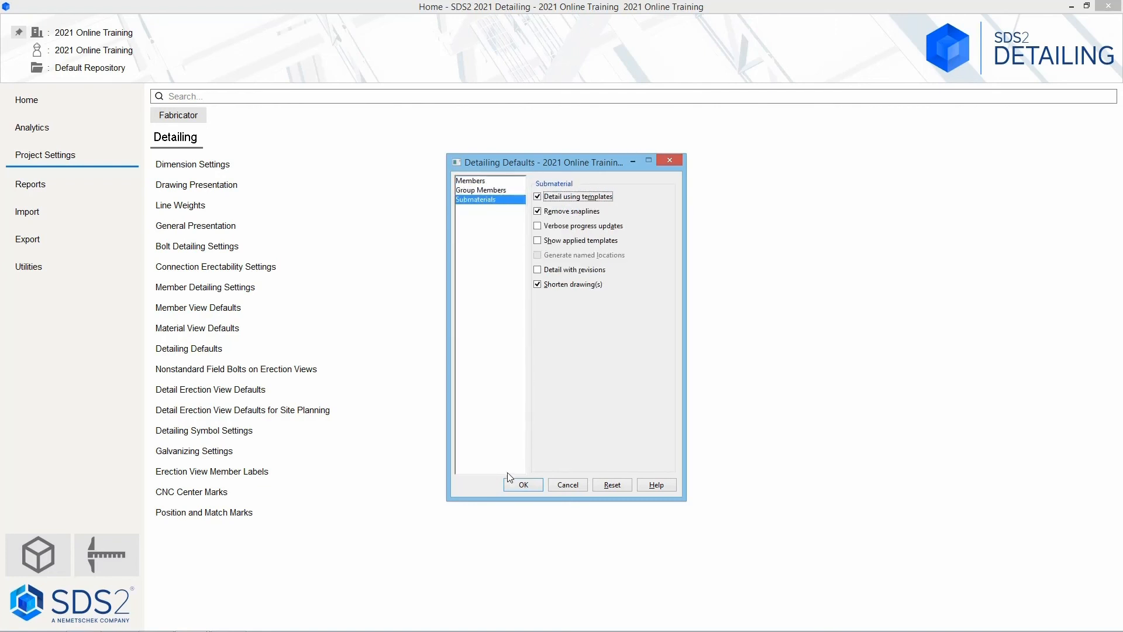
left_click(576, 484)
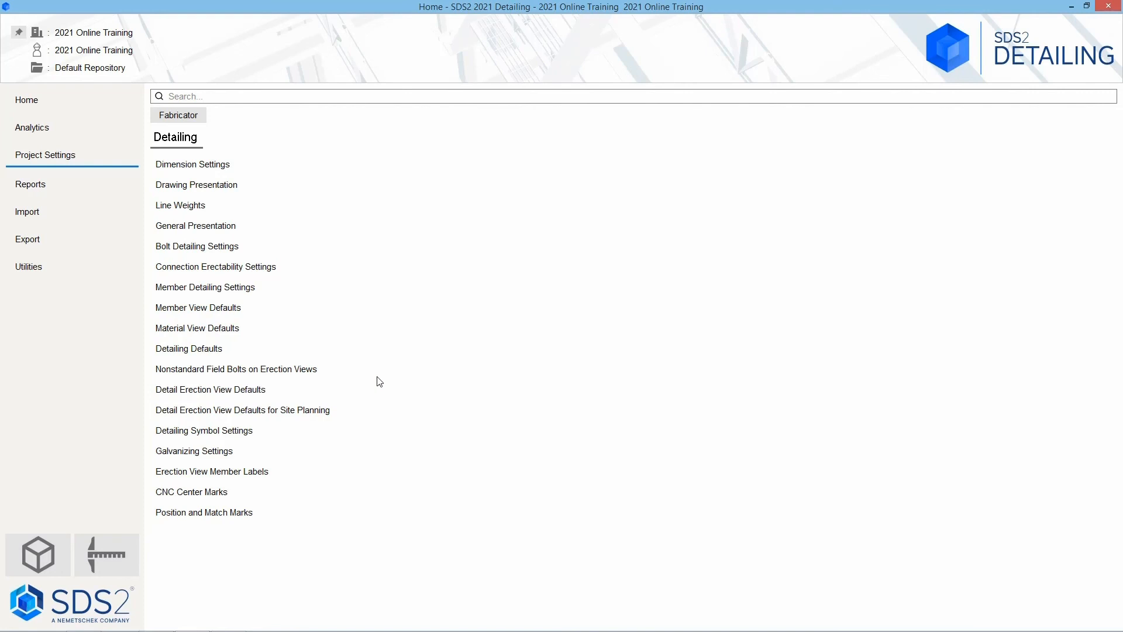
- Review the Detailing Symbol Settings and the general Galvanizing Settings, cancelling both dialogs
left_click(325, 436)
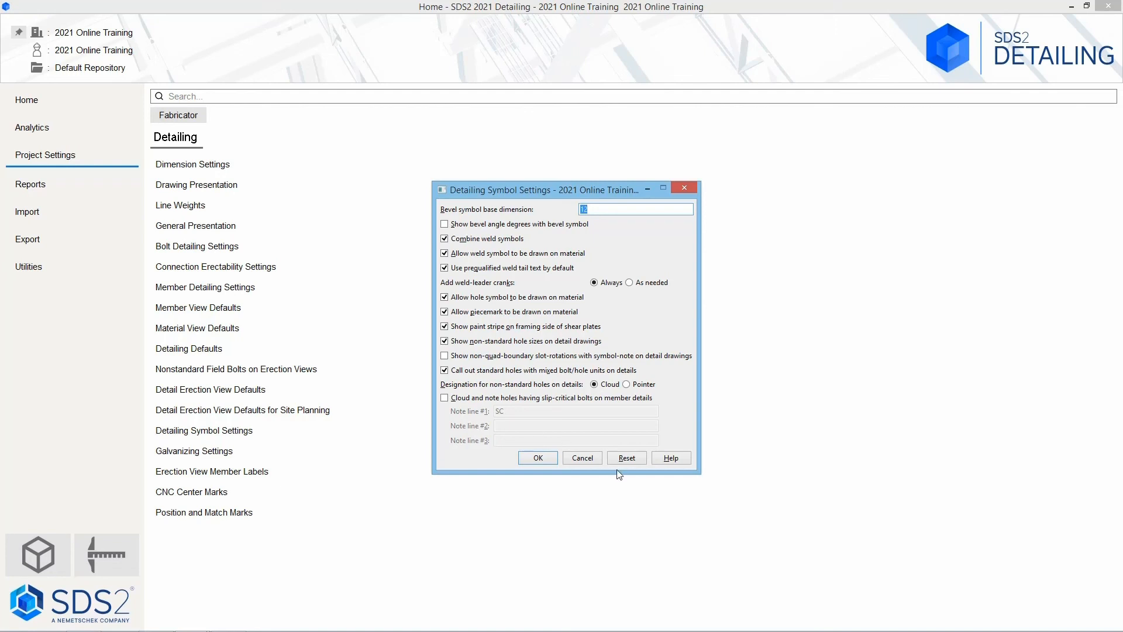
left_click(587, 458)
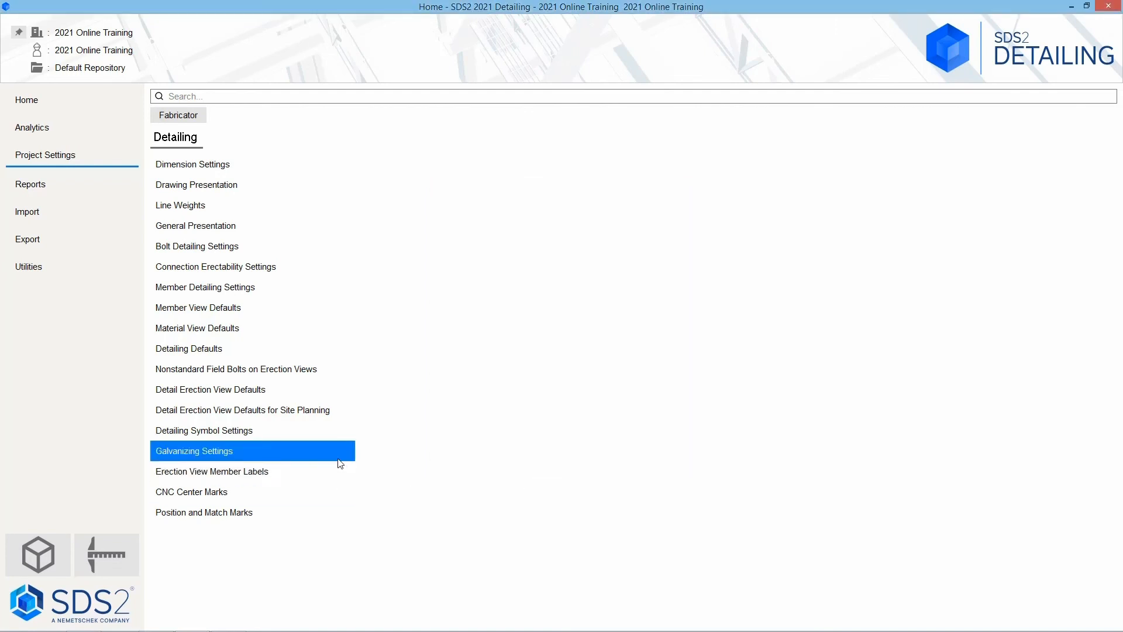
left_click(338, 460)
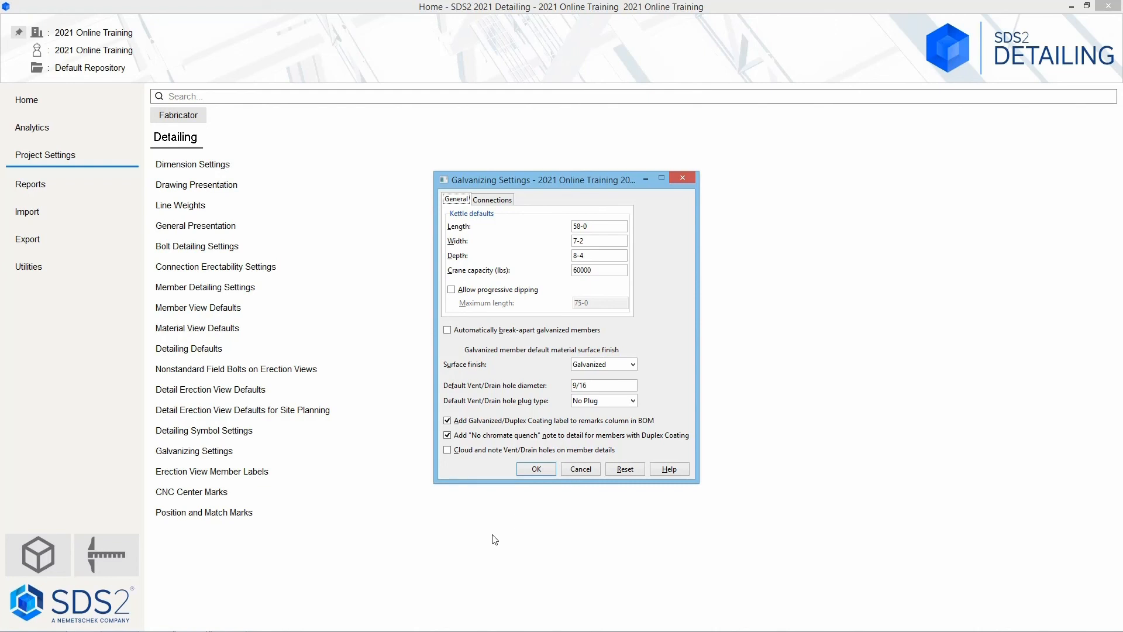
left_click(579, 470)
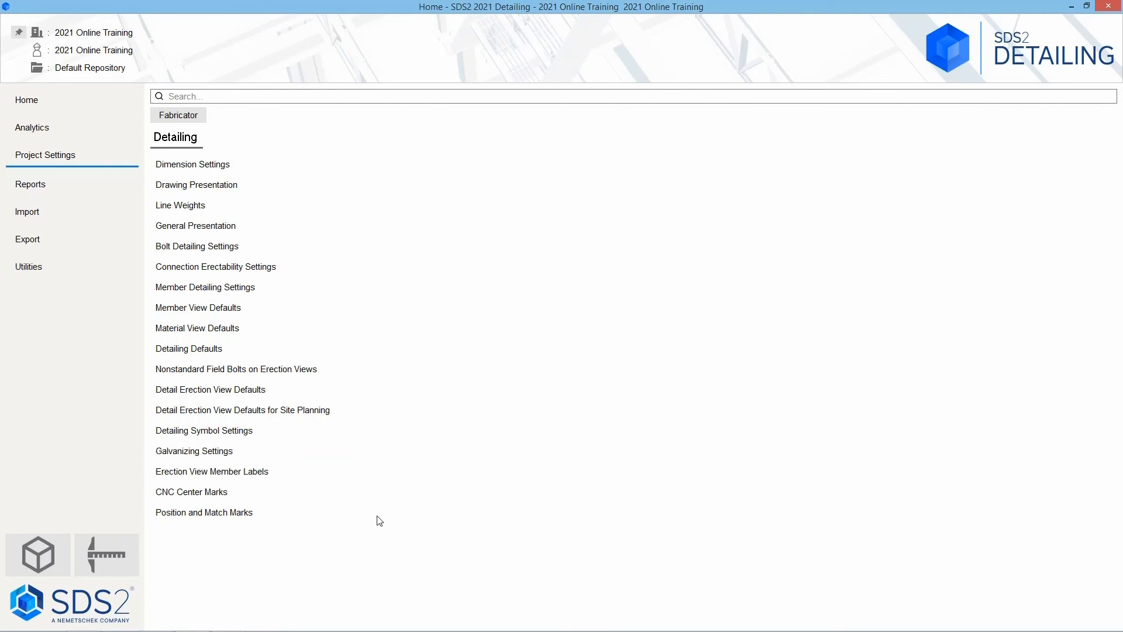
- Review the CNC Center Marks and the Position and Match Marks settings without changes, and return to the main fabricator settings list
left_click(334, 498)
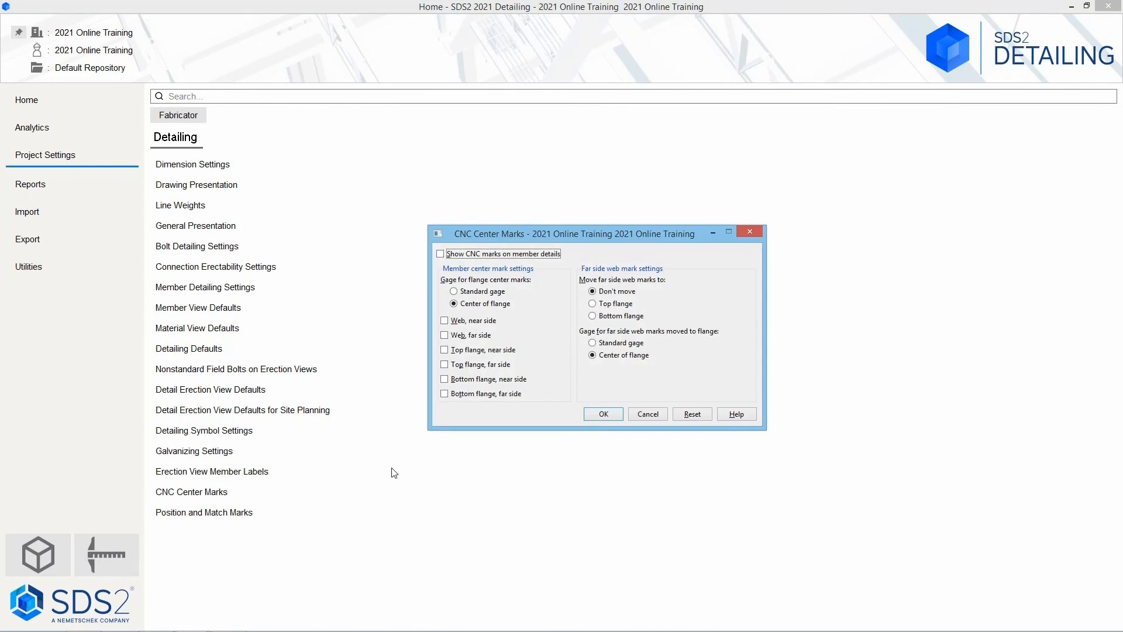
left_click(662, 415)
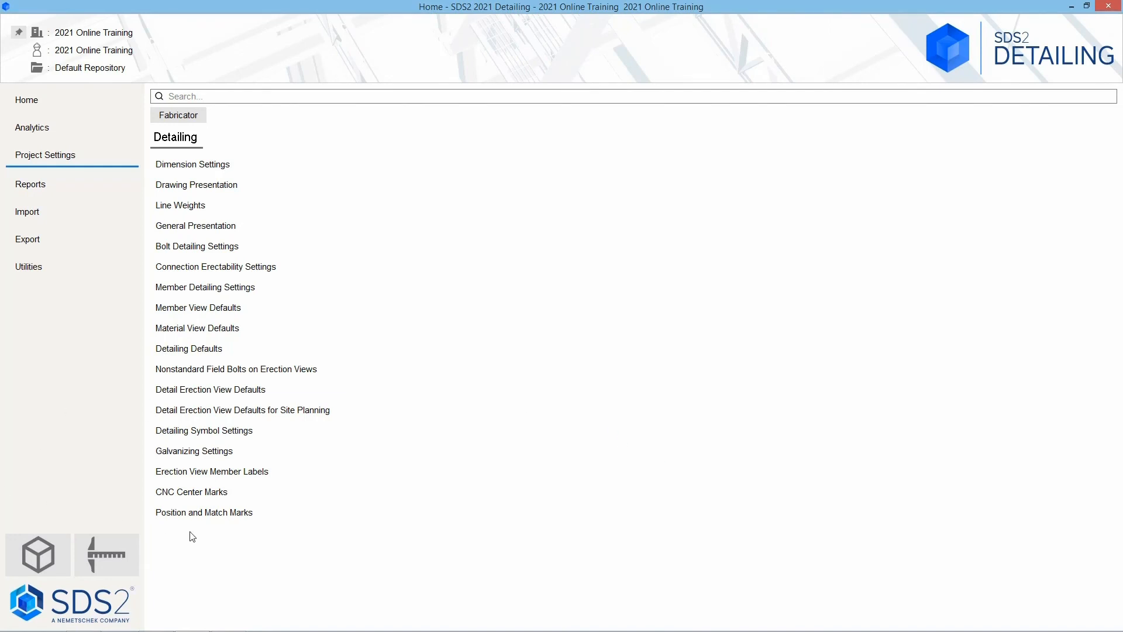
left_click(215, 517)
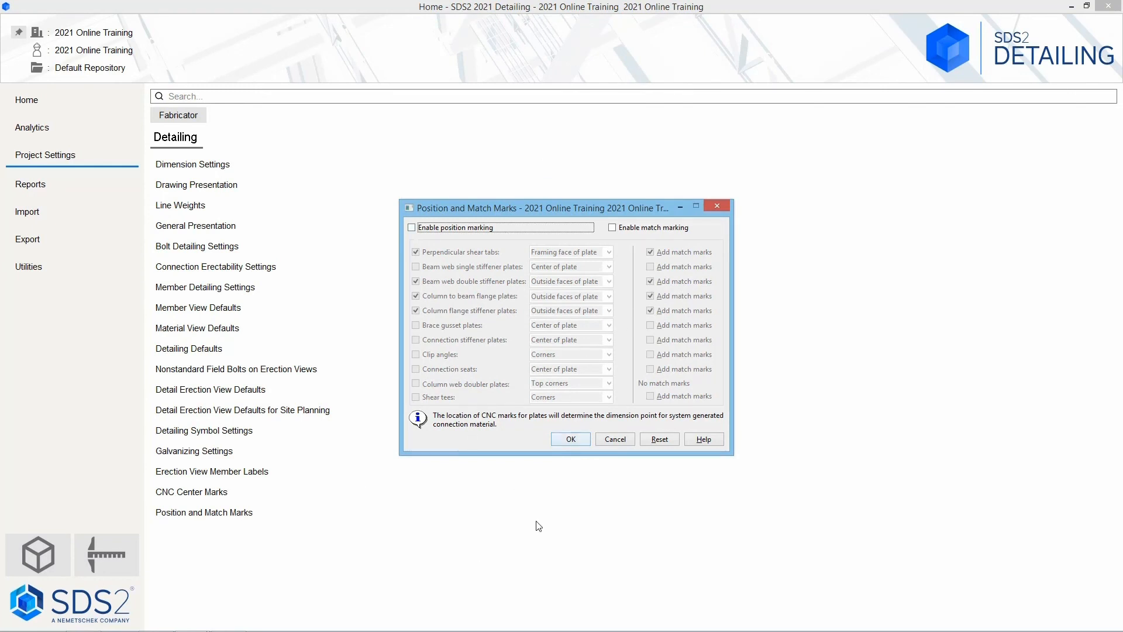
left_click(616, 439)
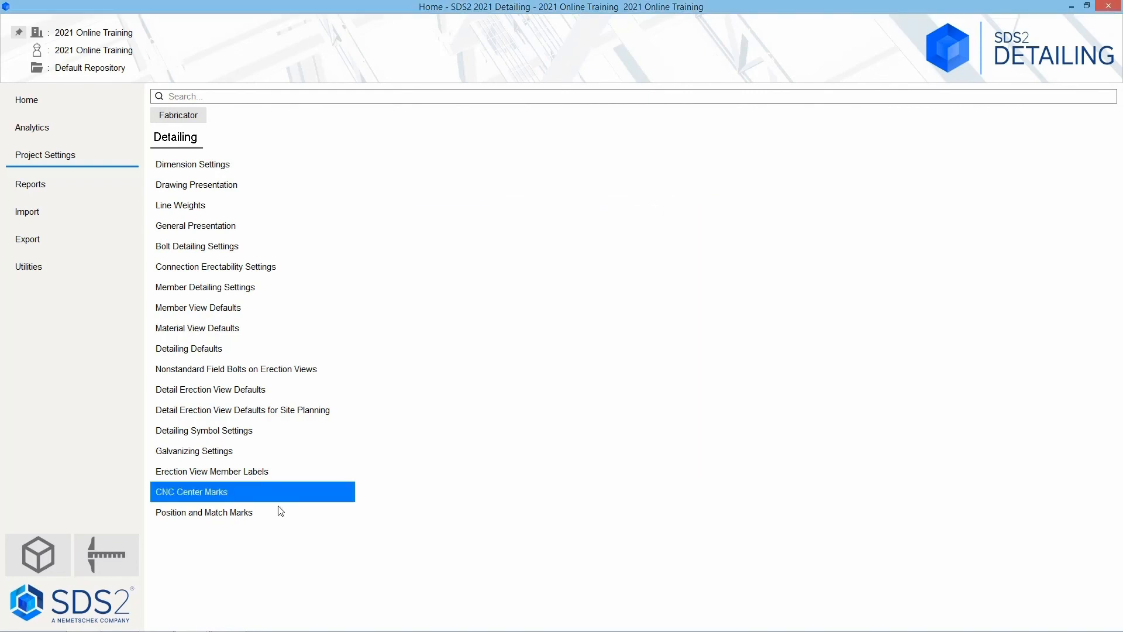
left_click(193, 114)
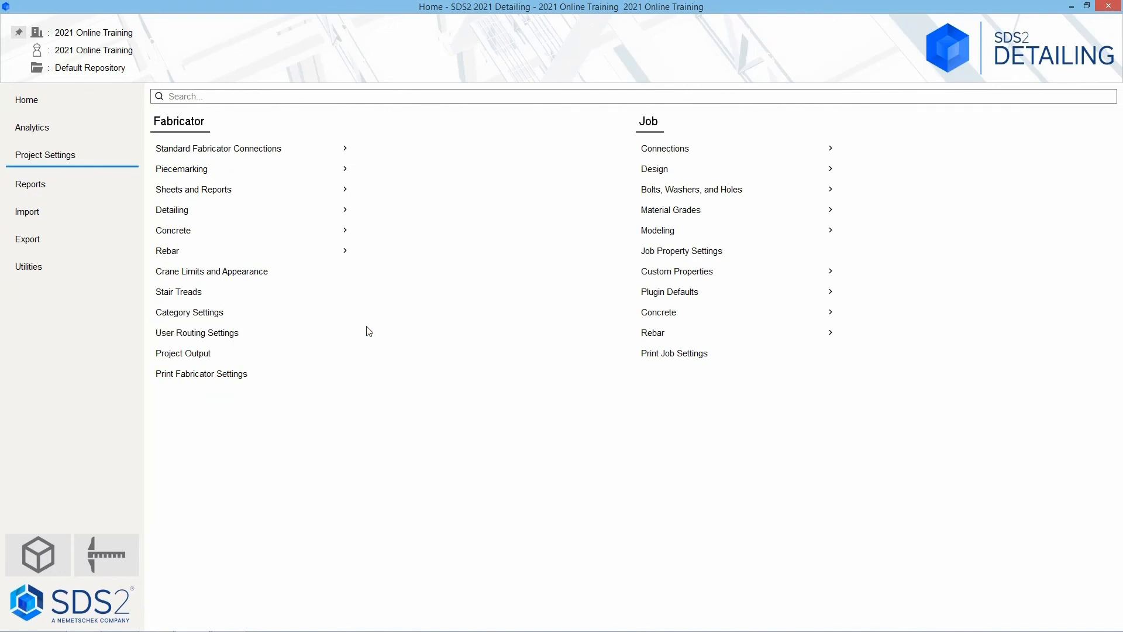